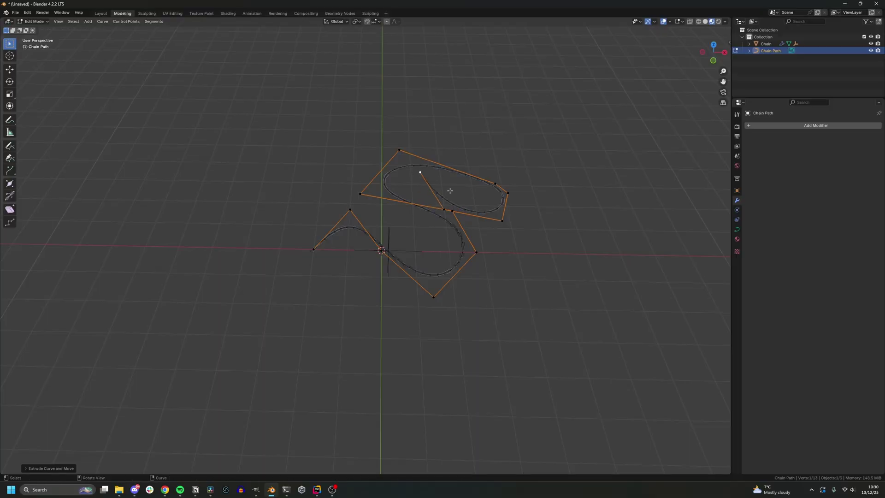
Extrude a new path point, move the Chain Array Rotation empty along X, and check from top view
key(e)
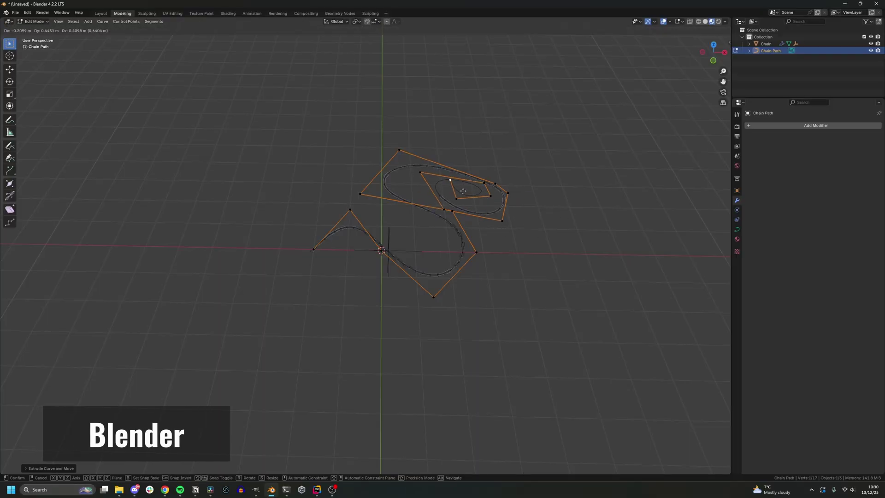
click(458, 253)
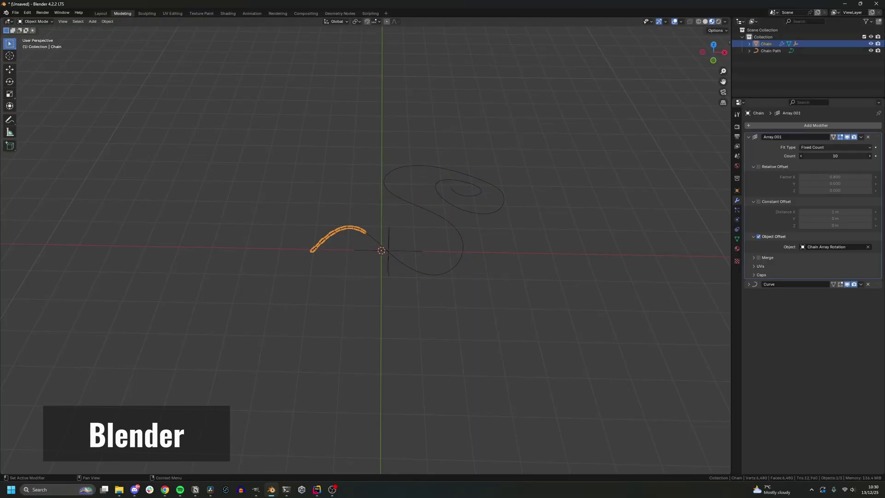
drag(835, 156, 801, 156)
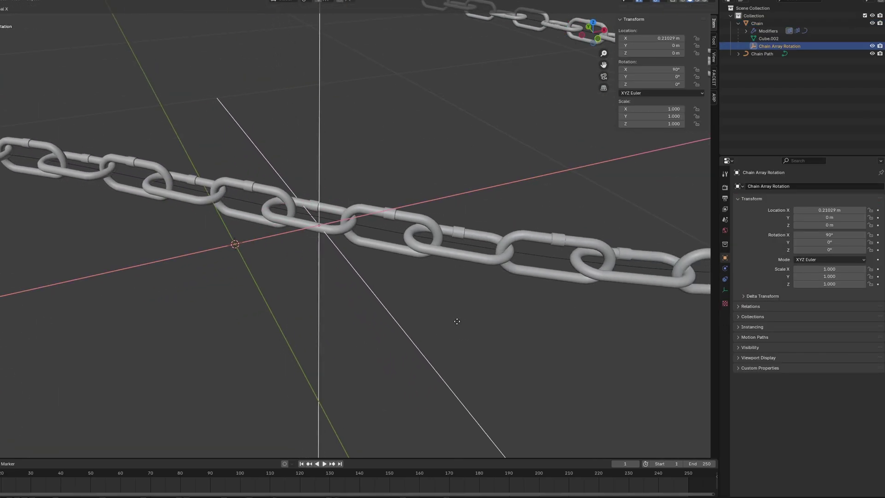
click(458, 326)
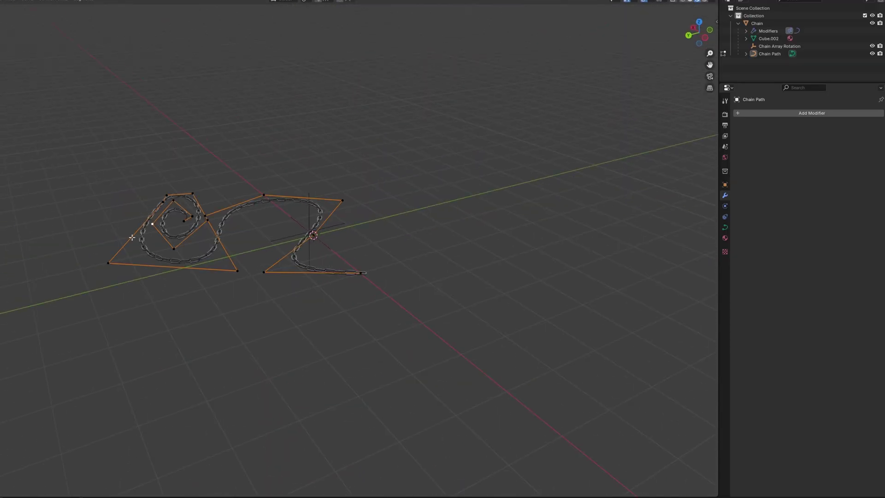
scroll(163, 188, up, 8)
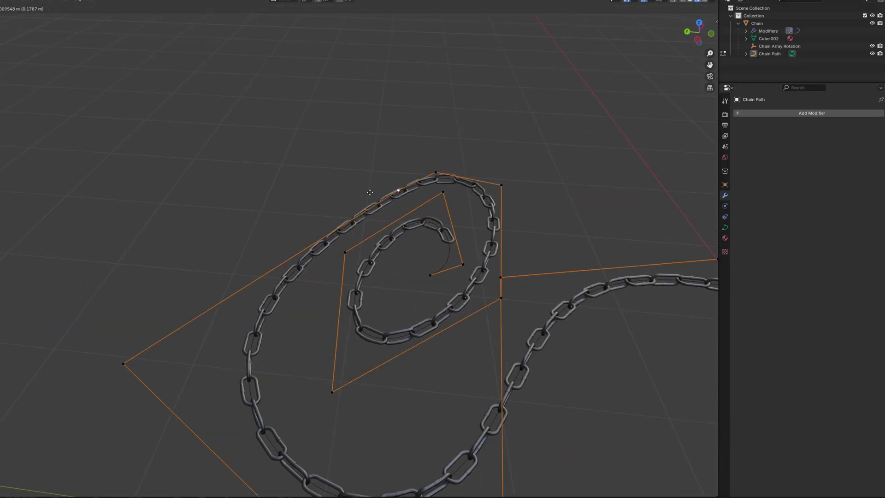
key(KP_7)
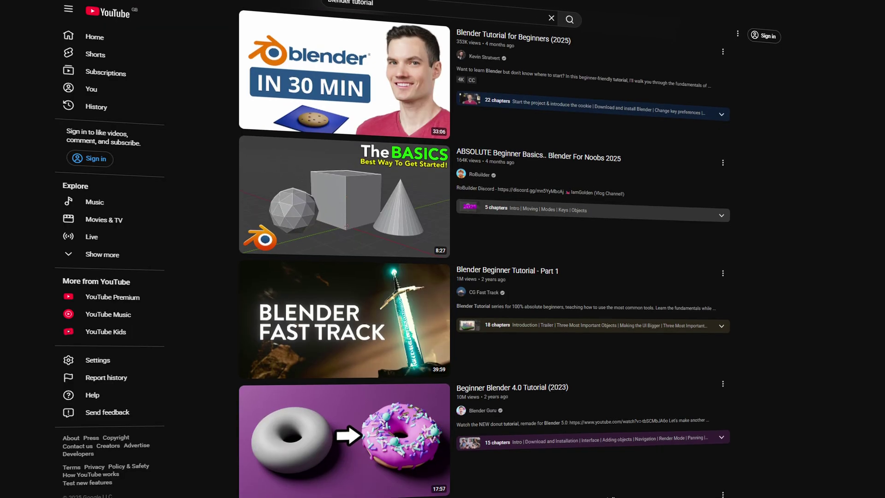
scroll(507, 248, down, 5)
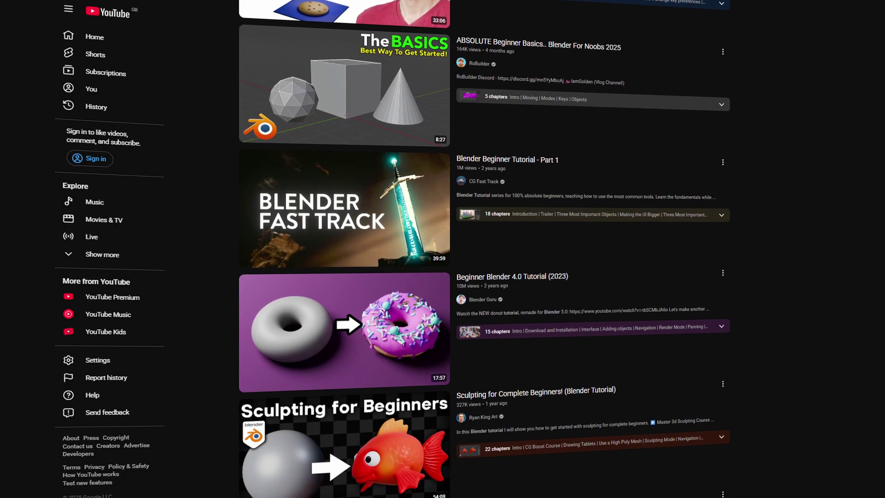
scroll(506, 249, down, 3)
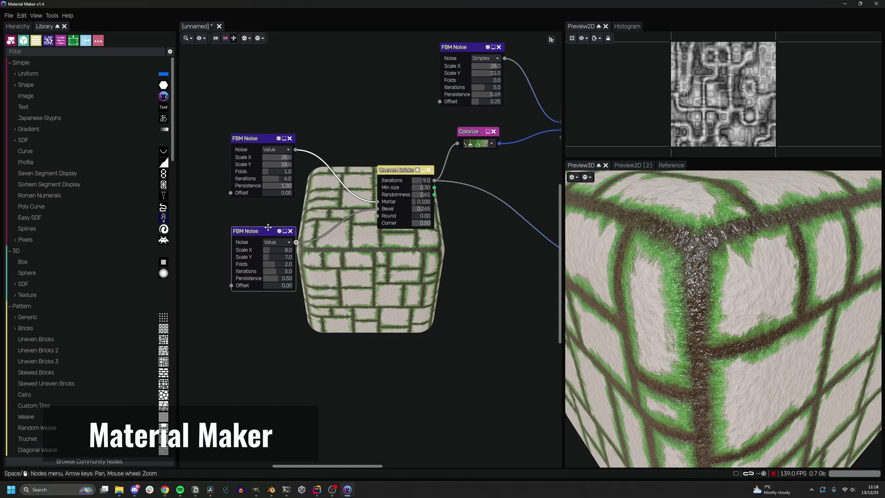
Raise the lower FBM Noise offset to 0.43 and increase its Scale X
drag(265, 218, 264, 218)
drag(267, 275, 276, 279)
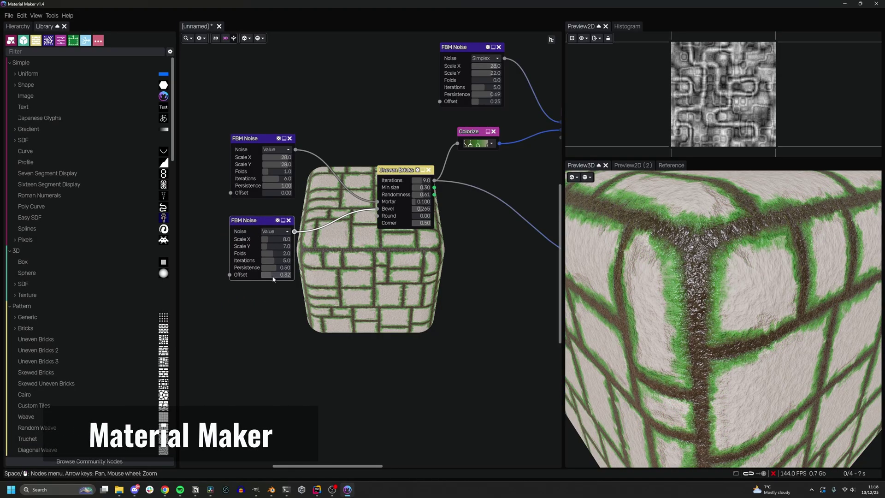
scroll(696, 282, down, 5)
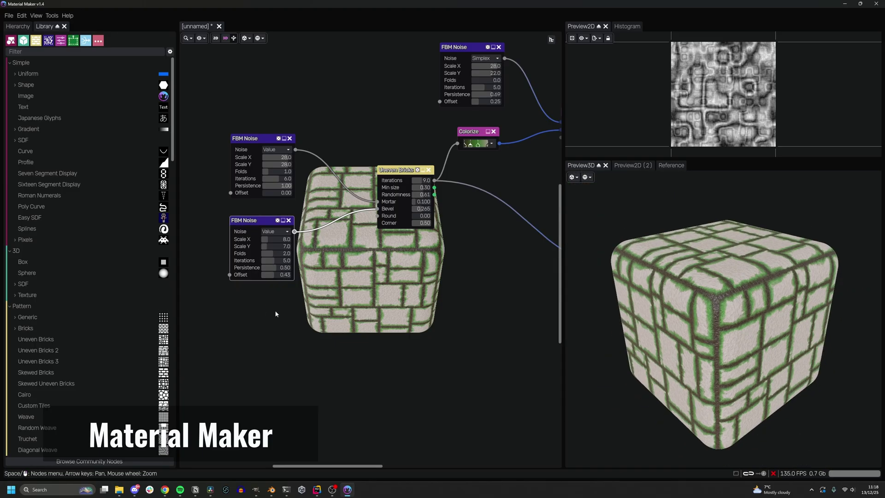
mouse_move(271, 239)
mouse_down()
mouse_move(284, 246)
mouse_move(266, 246)
mouse_up()
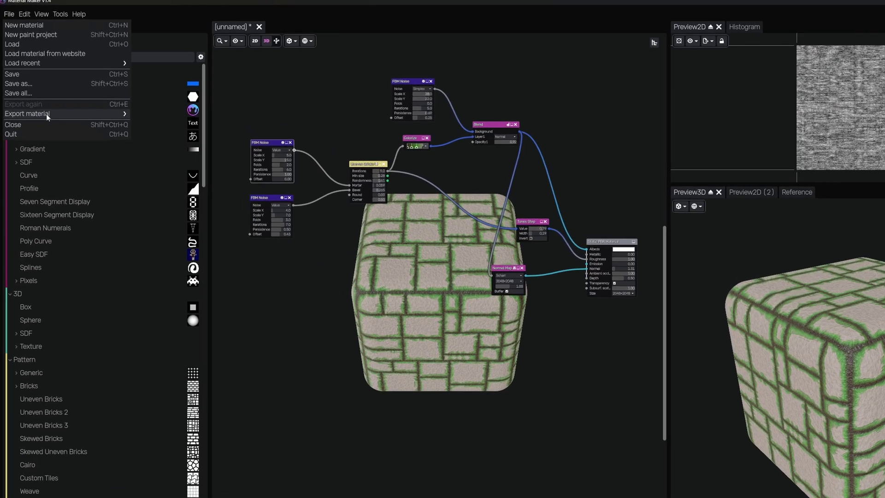
Load the Organic Material from the online material library into a new tab
mouse_move(42, 99)
mouse_move(117, 114)
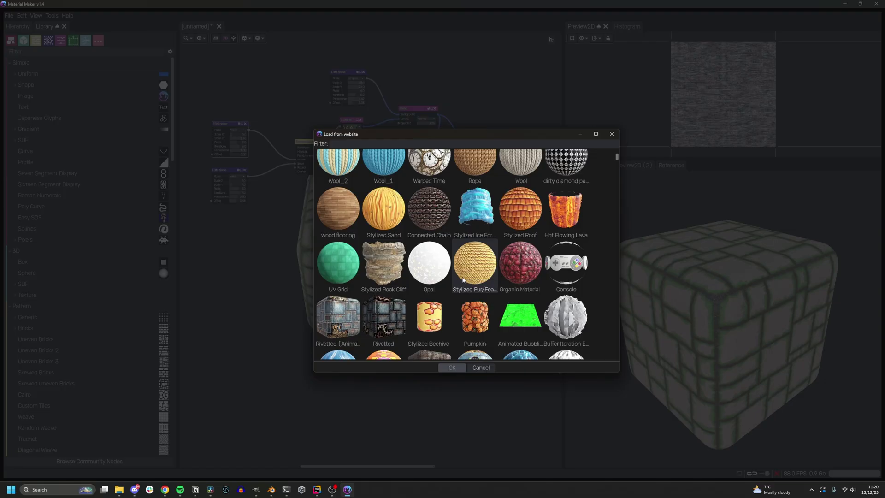
scroll(463, 287, down, 5)
scroll(463, 286, up, 3)
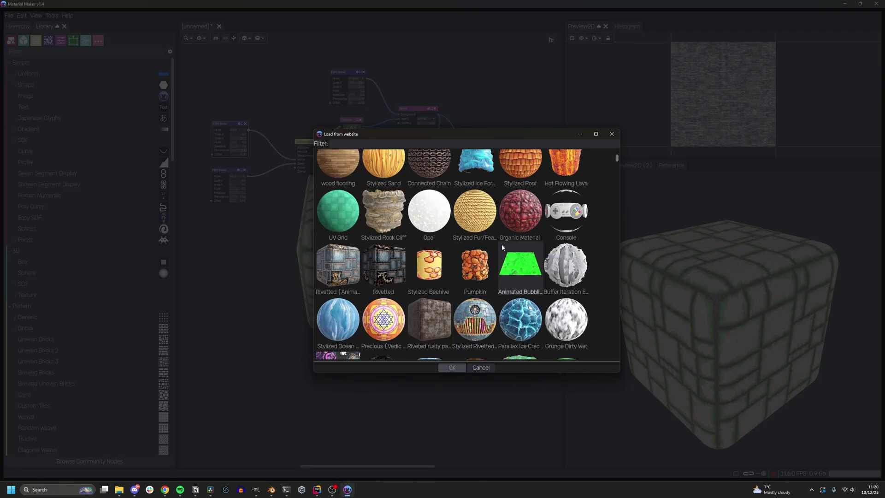
double_click(515, 224)
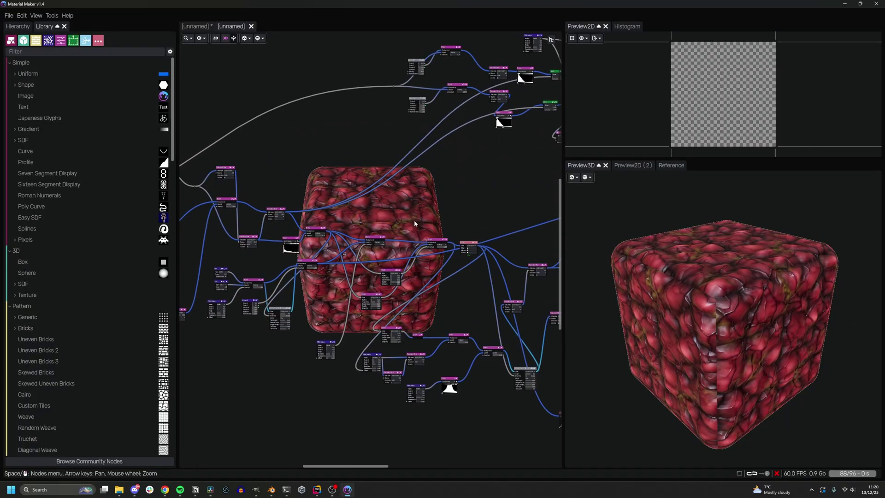
scroll(375, 245, up, 6)
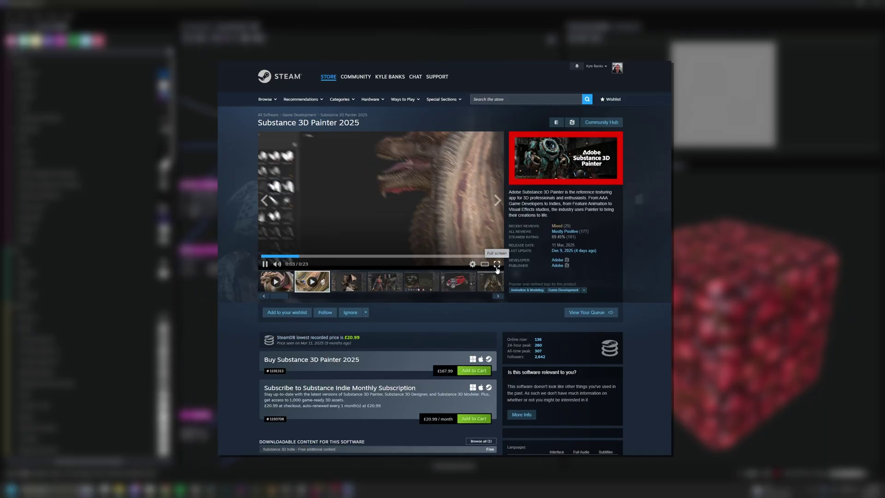
Play the Substance 3D Painter 2025 trailer full screen, then show GIMP's open book and paper texture layers
click(496, 264)
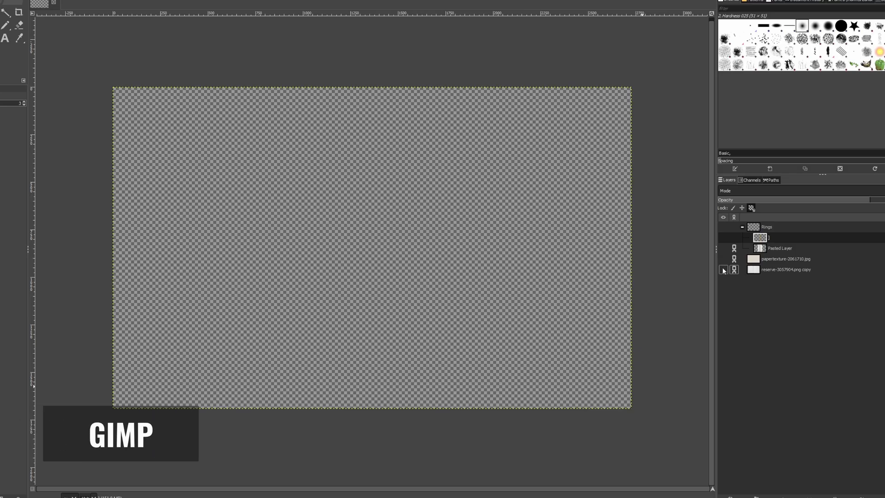
click(723, 270)
click(723, 259)
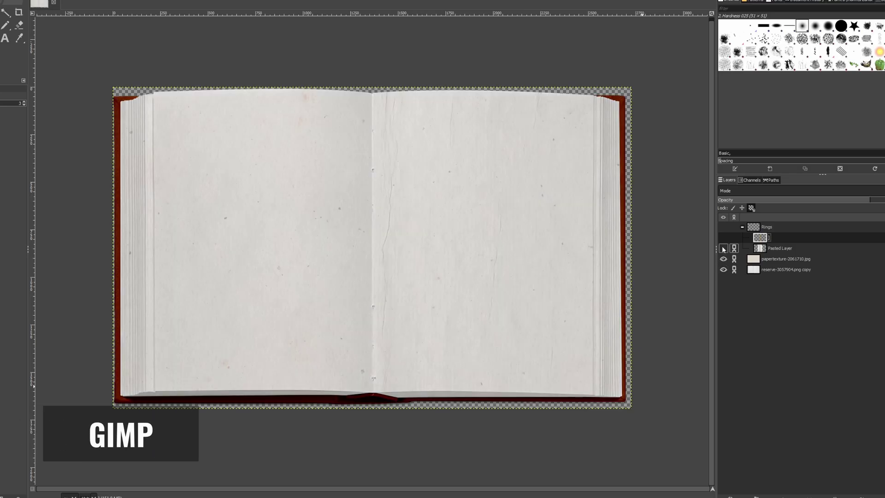
Show the spiral rings down the spine, hide the Rings group's top layer, and select the paper texture layer
click(723, 248)
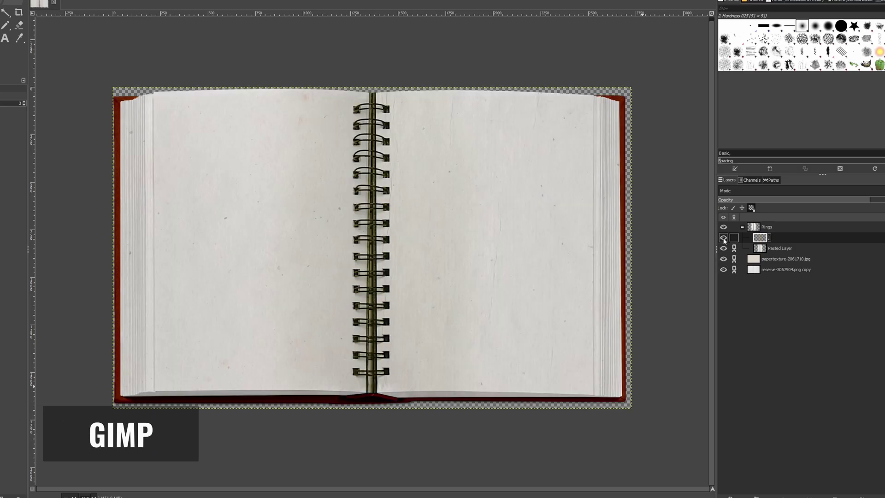
click(723, 237)
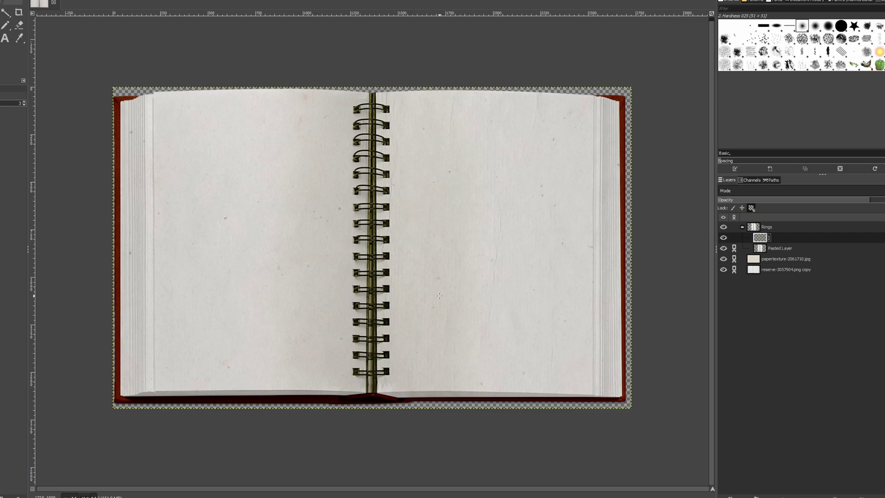
ctrl+scroll(439, 295, up, 3)
click(784, 259)
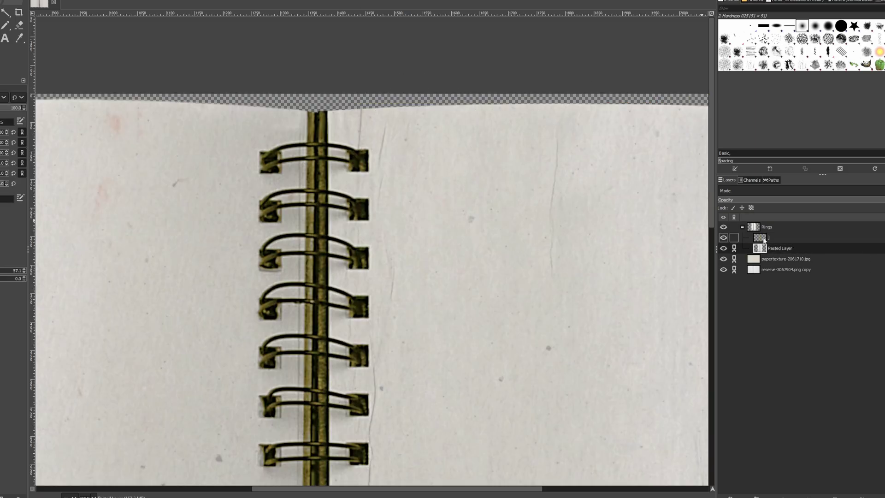
Toggle the ring detail to compare flat gold, then set Perlin Noise scale 2.492 and Z offset 0.947
click(723, 248)
click(723, 248)
click(723, 248)
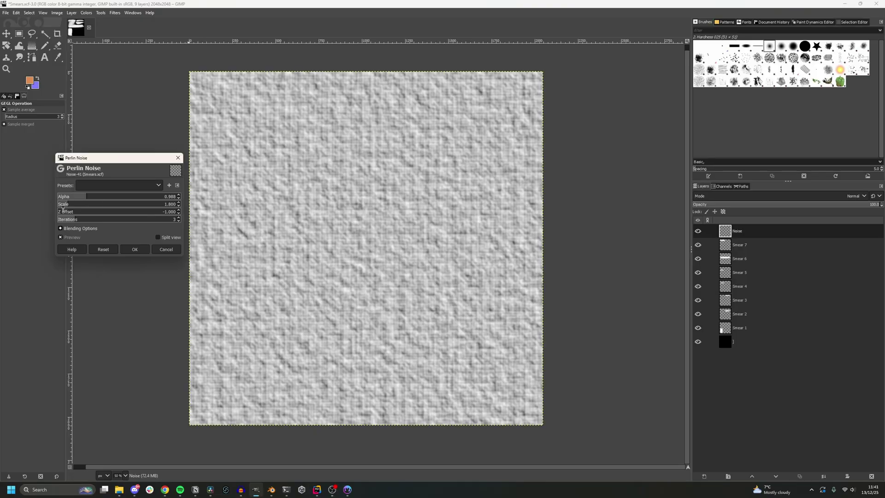
drag(63, 209, 71, 212)
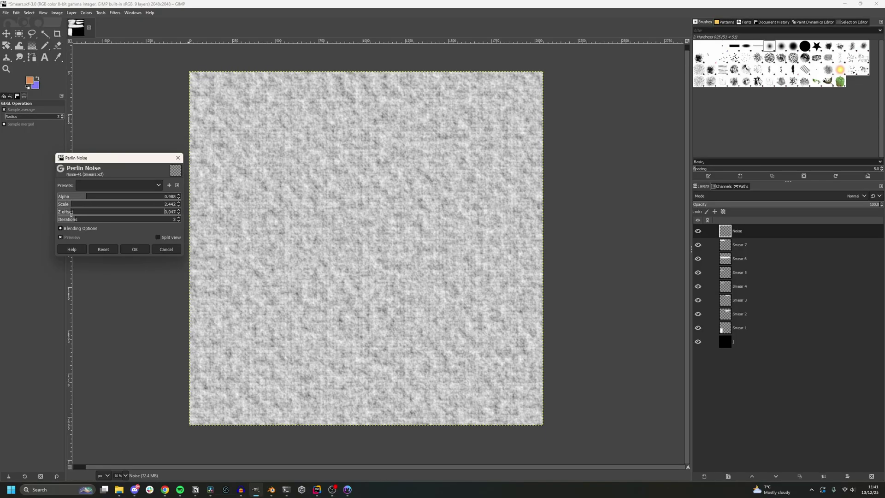
Apply the Perlin noise and set the Noise layer's mode to Multiply over the smears
click(135, 249)
click(854, 196)
click(726, 318)
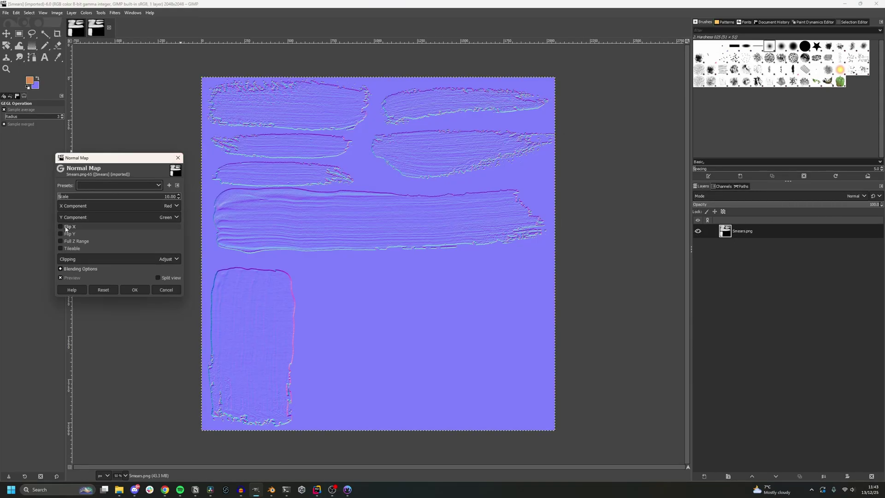
Generate a normal map of the smears with Flip Y enabled
click(61, 234)
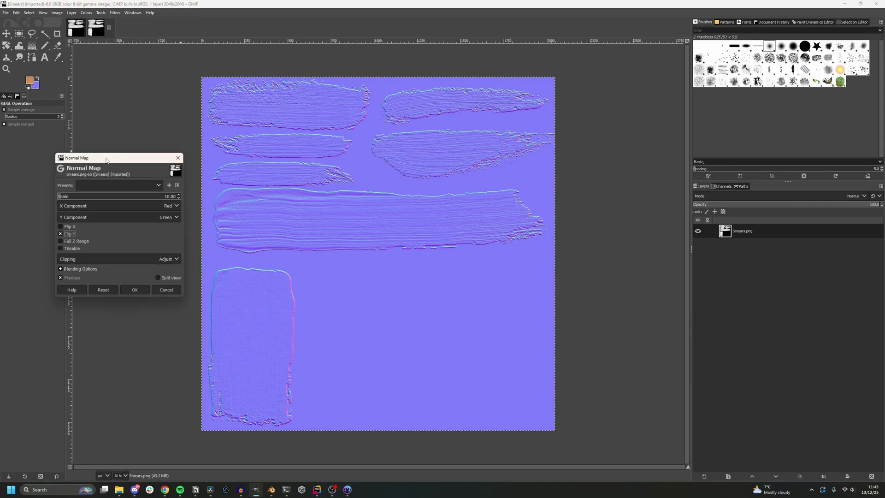
drag(107, 159, 600, 98)
ctrl+scroll(371, 180, up, 3)
ctrl+scroll(372, 180, down, 2)
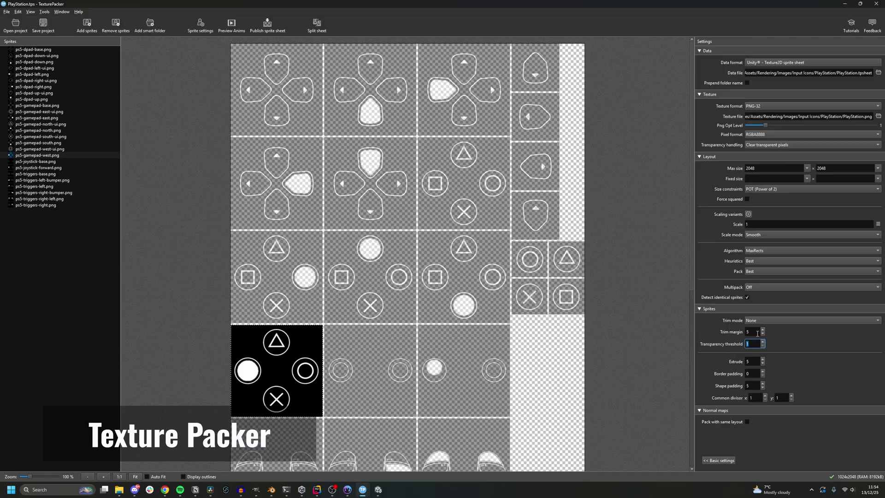
Set shape padding to 0 and pack the normal maps with the same layout
text(0)
key(Tab)
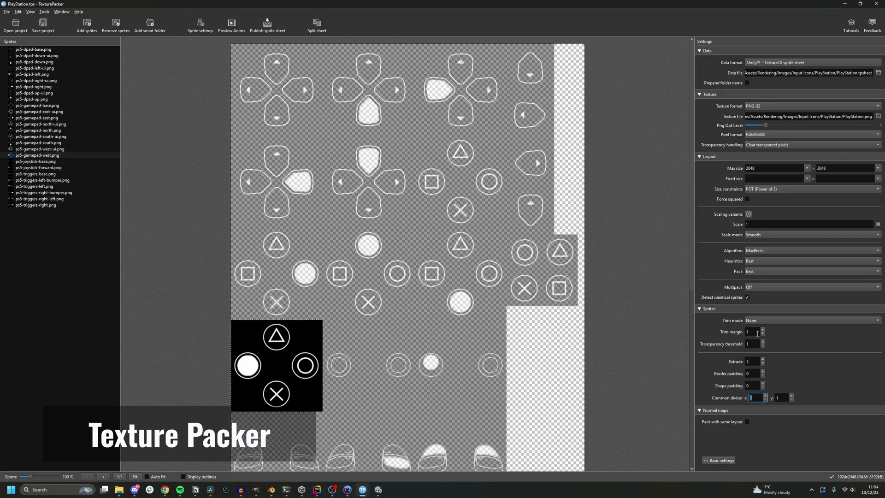
click(746, 421)
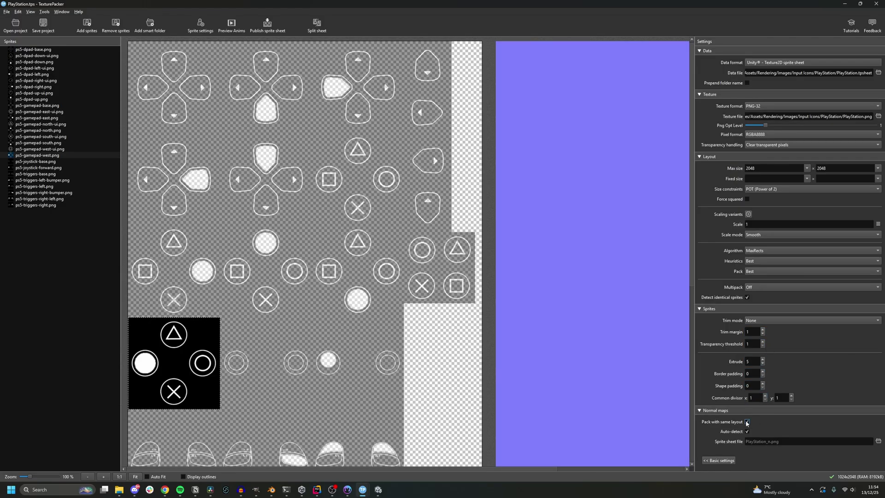
Bring up the Convert to framework dialog listing the data file formats
scroll(545, 296, down, 5)
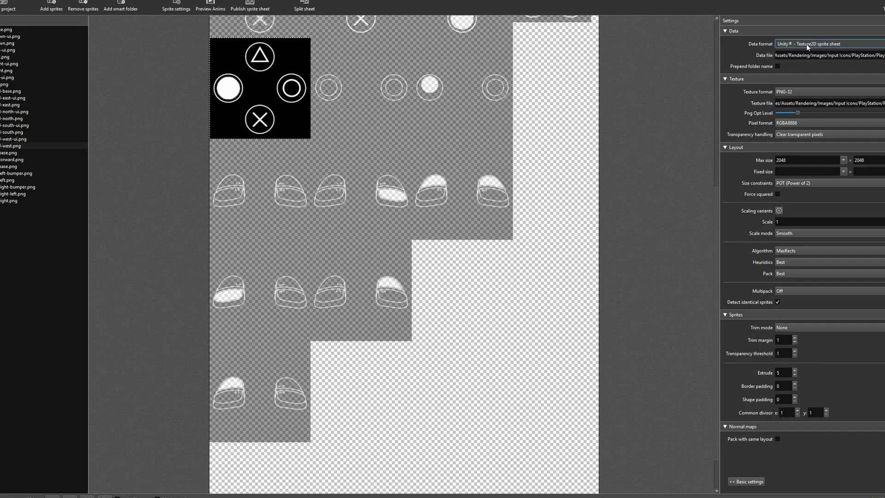
click(806, 44)
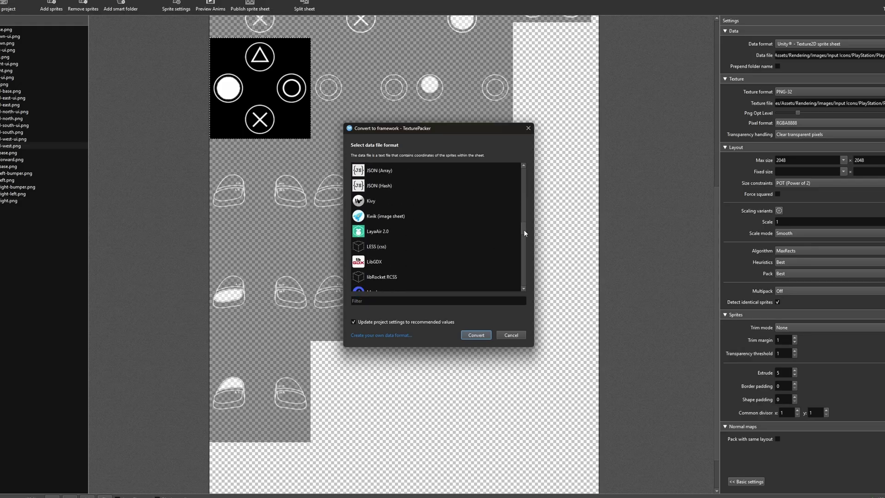
mouse_move(524, 286)
mouse_down()
mouse_move(522, 253)
mouse_move(521, 274)
mouse_up()
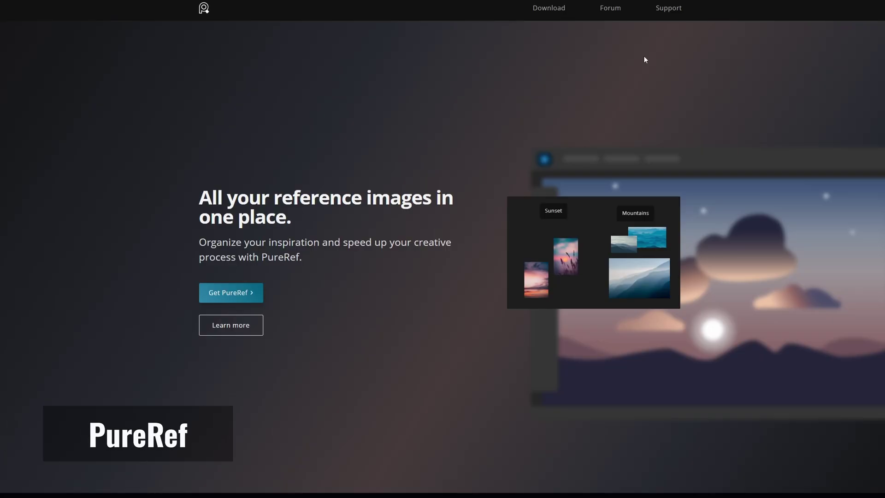
Follow Learn more on the PureRef homepage down to the Optimize your workflow section
click(232, 324)
scroll(296, 310, down, 6)
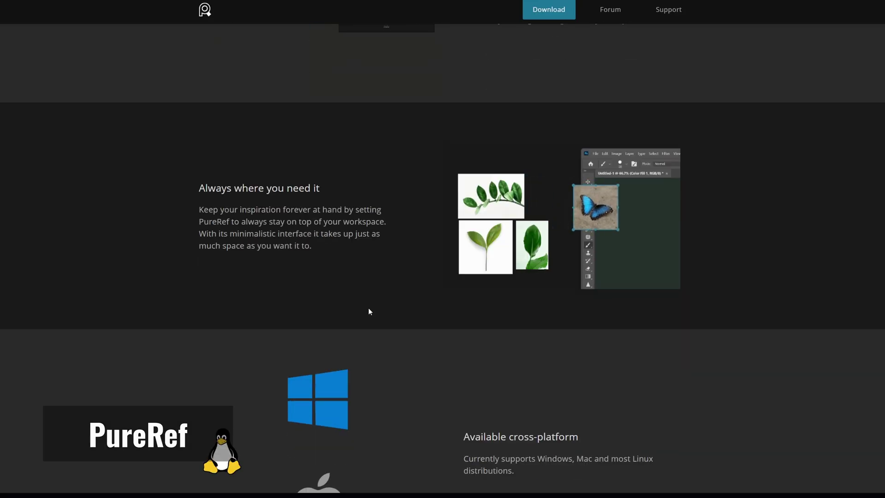
scroll(368, 308, down, 10)
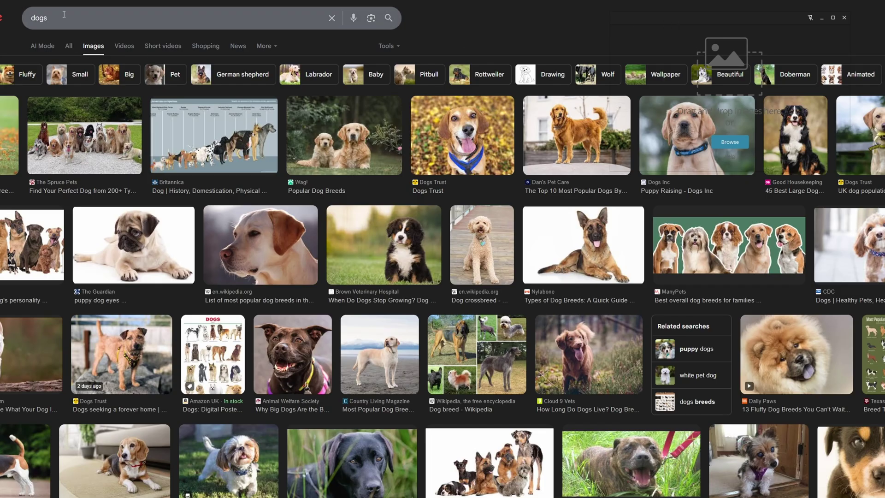
Drag the puppy, labrador and pug photos onto the PureRef board
drag(728, 64, 713, 83)
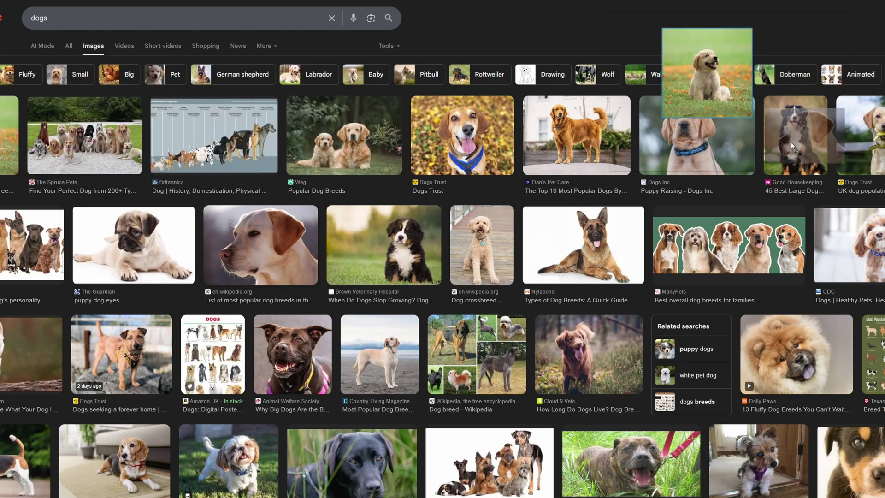
drag(149, 246, 777, 143)
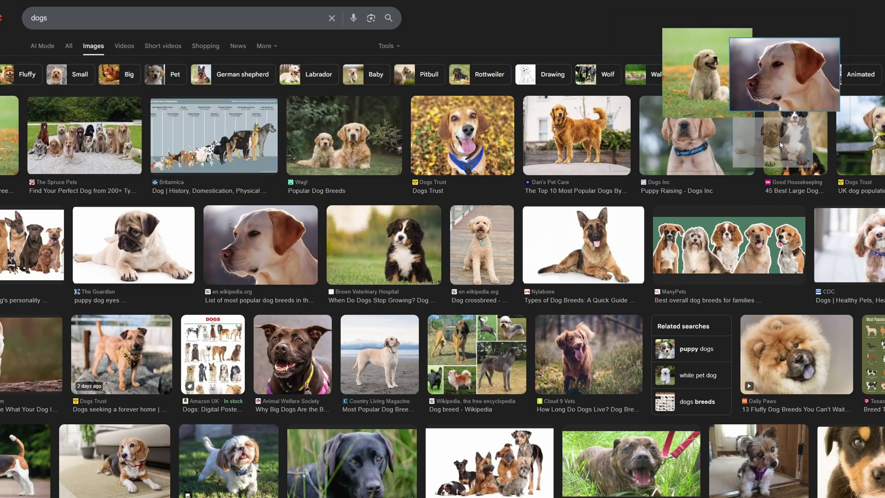
drag(773, 103, 814, 89)
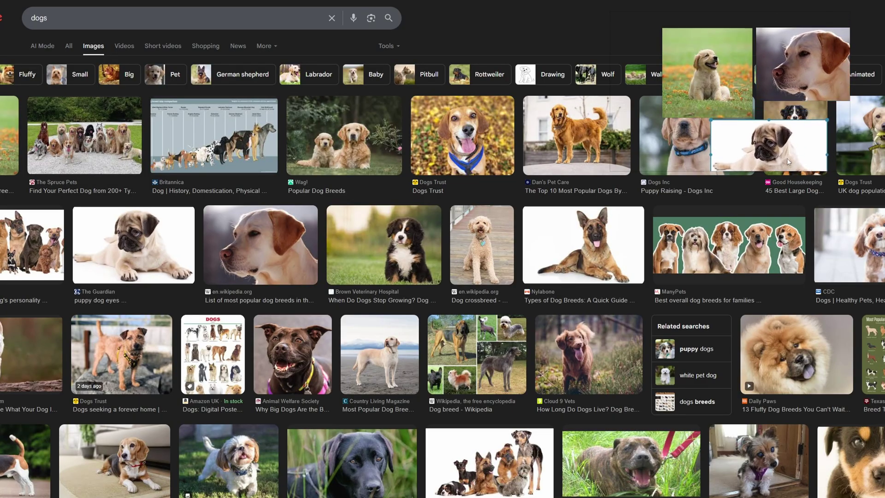
Switch to Blender, add a cube beside the chain, and move the reference board lower left
key(alt+Tab)
middle_drag(432, 236, 502, 243)
key(shift+a)
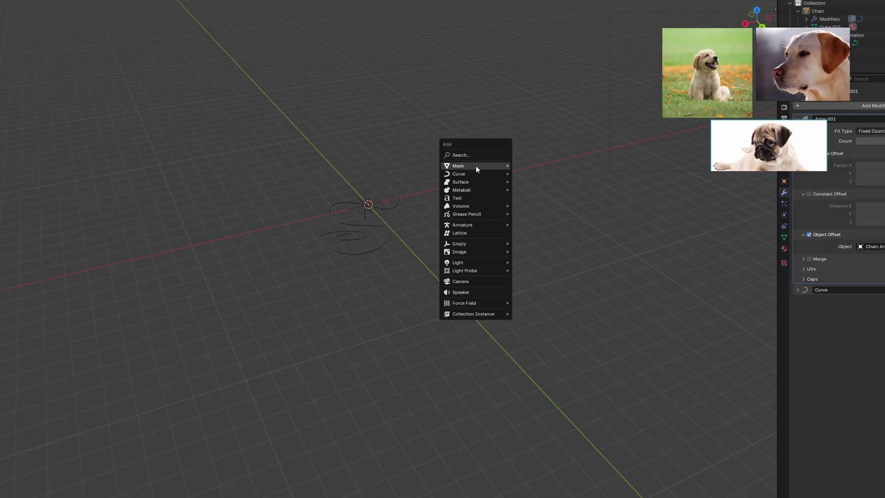
mouse_move(476, 164)
click(555, 176)
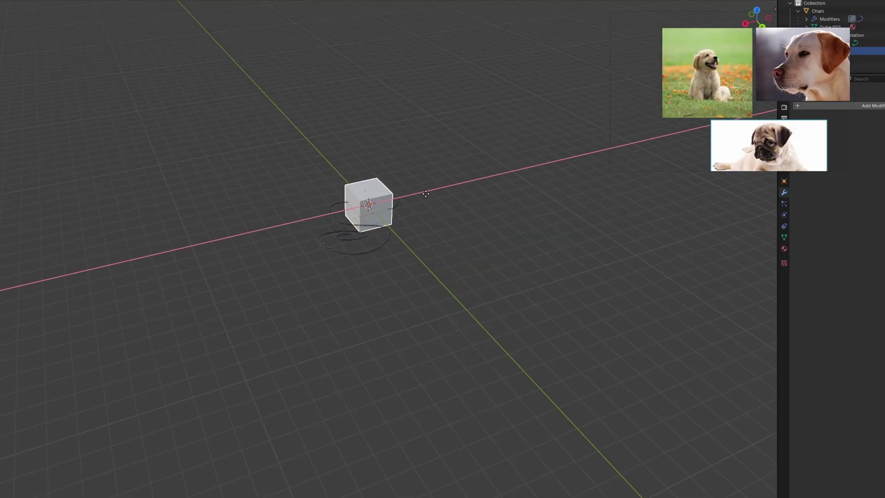
drag(699, 15, 631, 57)
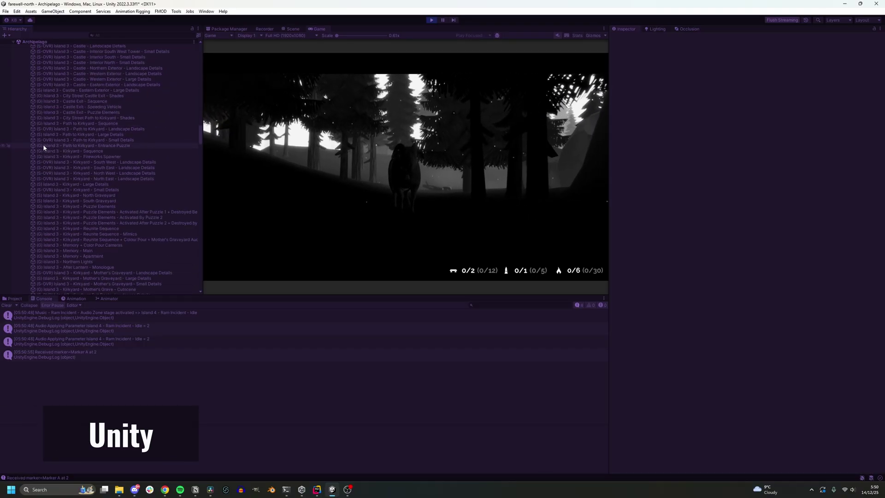
scroll(43, 145, down, 10)
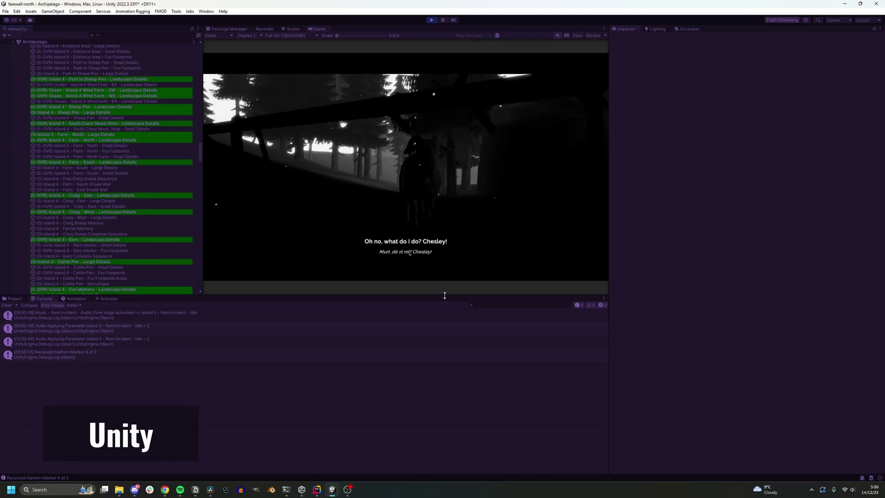
Lower the Game/Console divider, then run the dog through the rock gap and uphill after the walker
drag(444, 295, 448, 330)
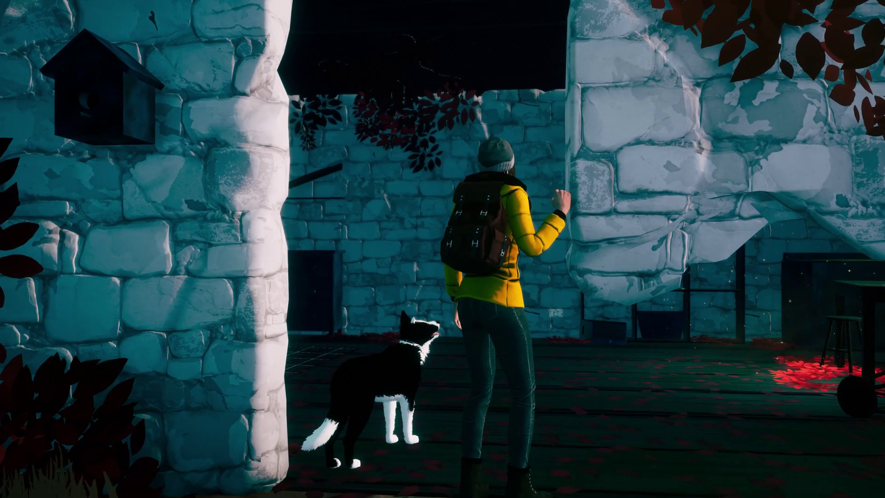
key(w)
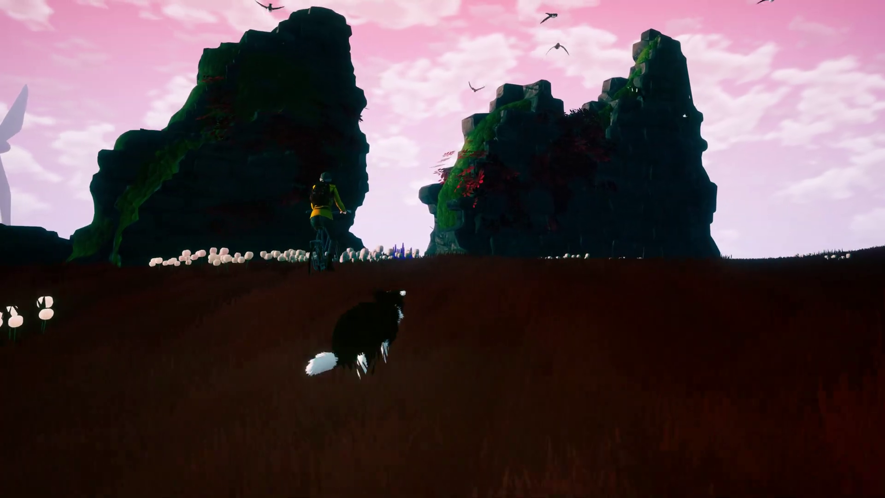
key(w)
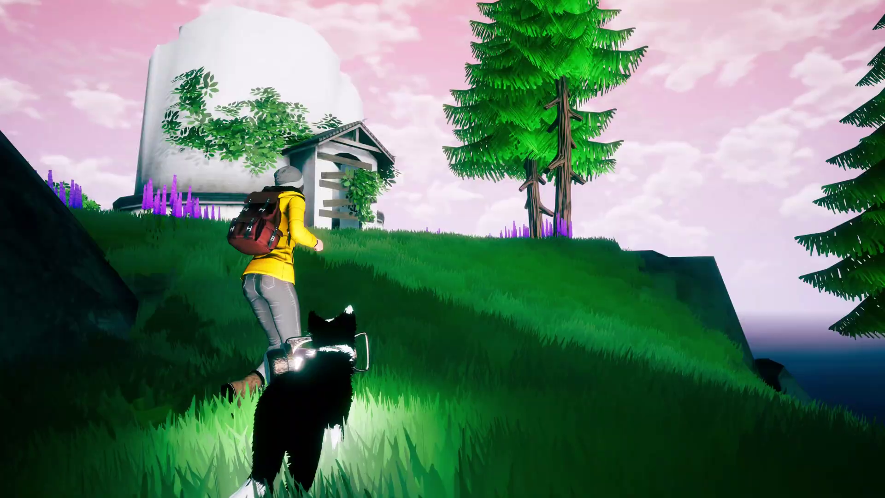
key(w)
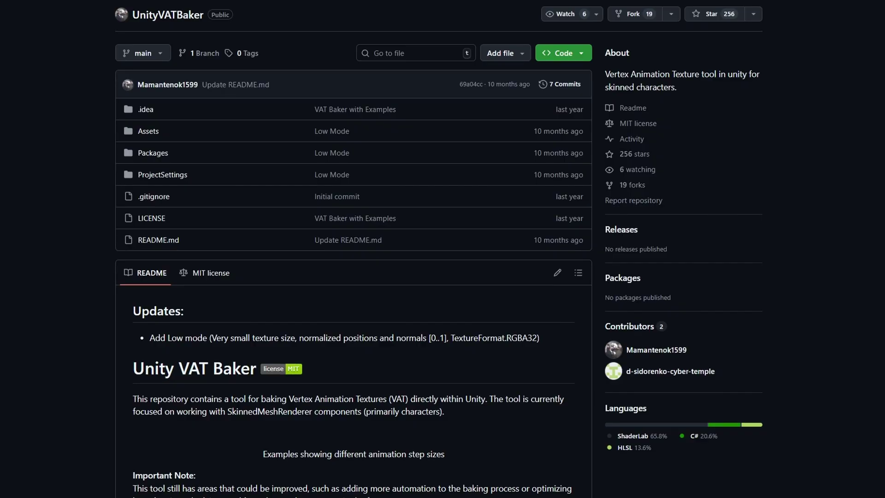
Scroll from UnityVATBaker to the RTLTMPro README's Farsi and Arabic examples
scroll(353, 277, down, 5)
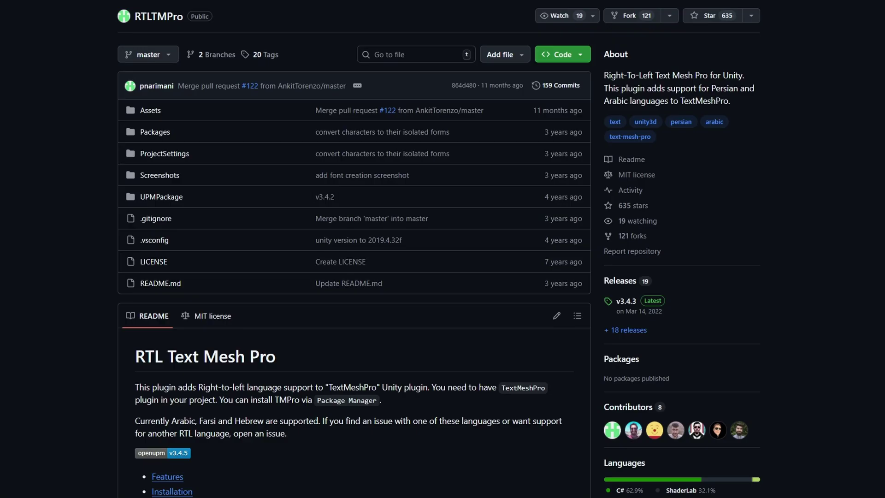
scroll(354, 249, down, 4)
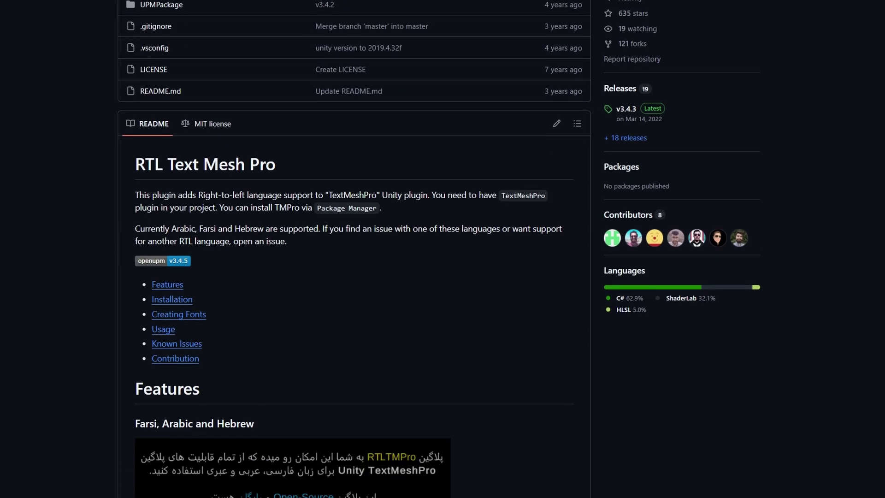
scroll(353, 249, down, 4)
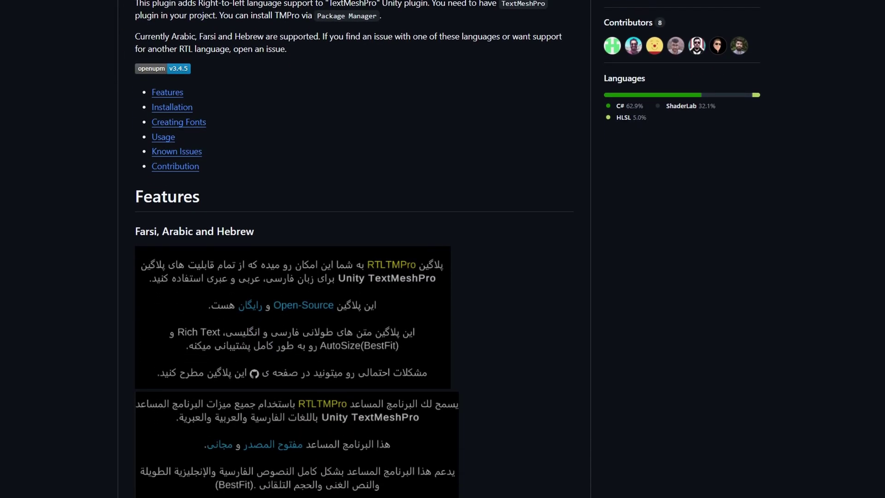
scroll(354, 249, down, 4)
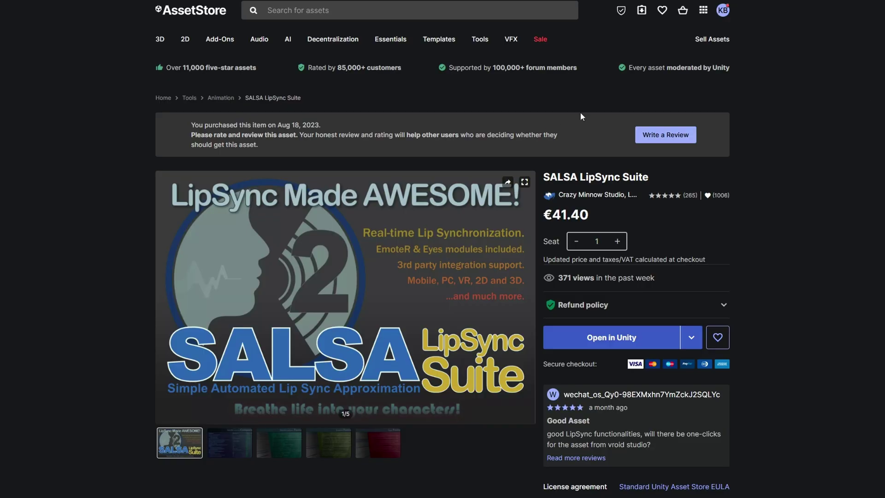
Page through the SALSA LipSync Suite gallery to the Features and EmoteR slides
scroll(341, 372, down, 2)
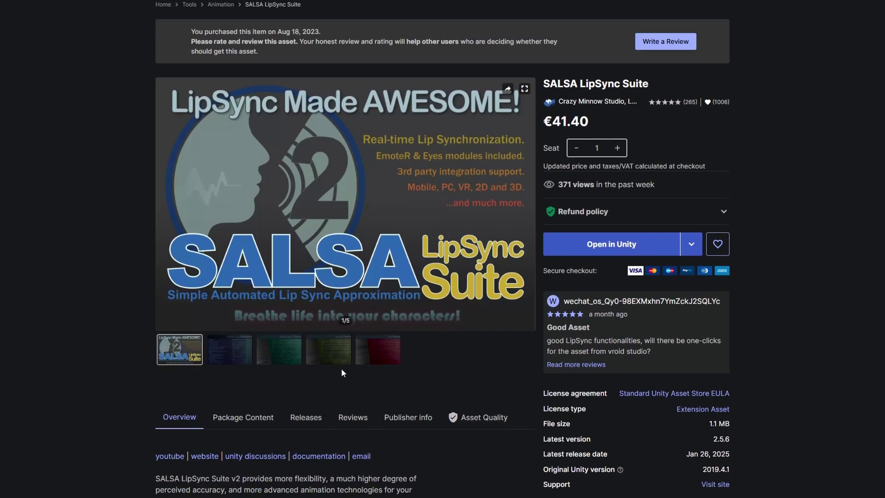
click(233, 353)
click(283, 356)
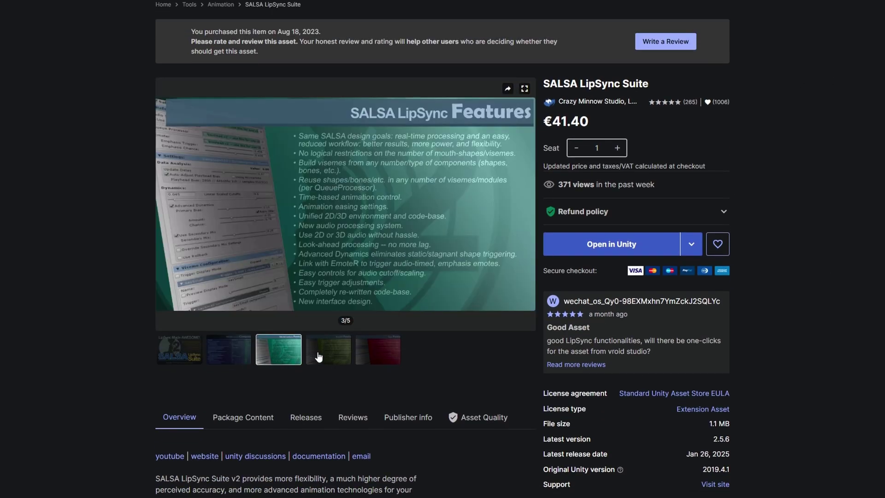
click(318, 357)
View Feel's seventh screenshot and skip the Mesh Combine Studio 2 video to 4:16
scroll(388, 354, down, 7)
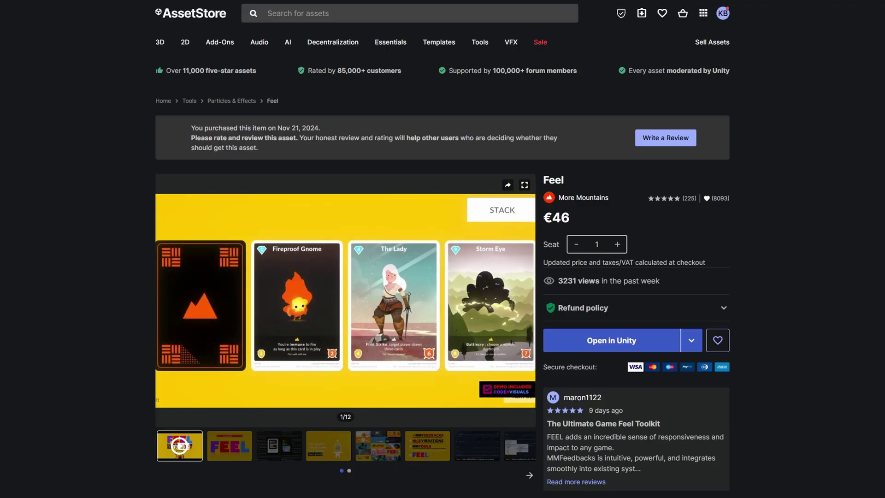
click(485, 446)
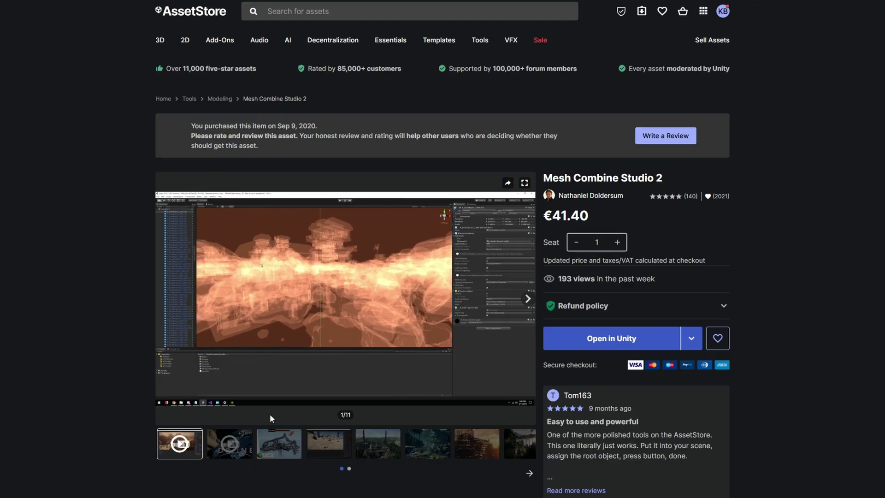
mouse_move(336, 390)
click(392, 386)
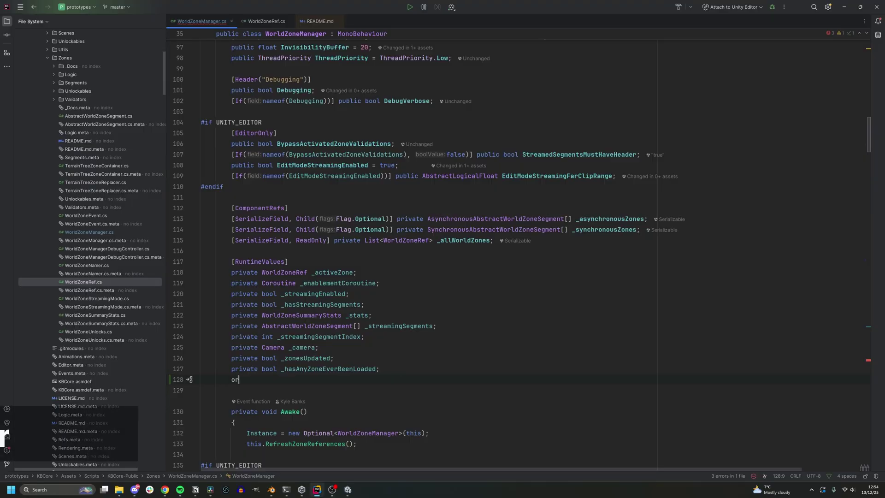
Declare a private WaitForEndOfFrame field in WorldZoneManager.cs
text(ivate Waitfo)
key(Down)
key(Down)
key(Down)
key(Return)
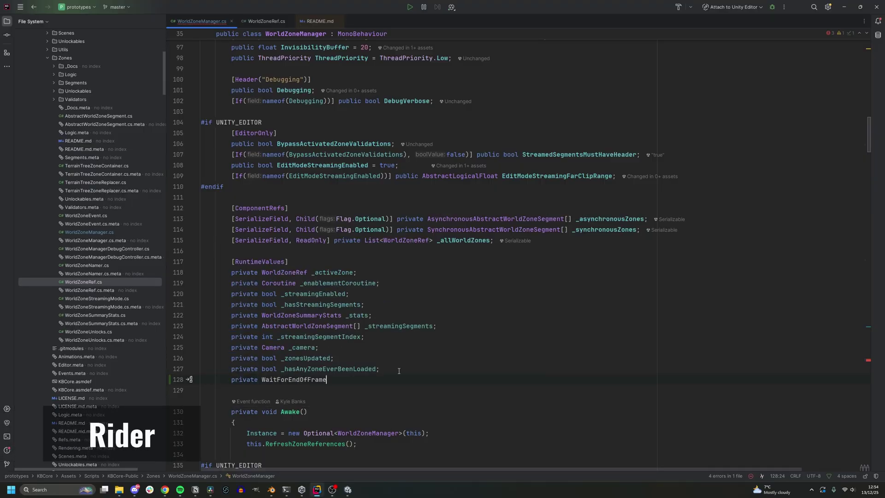
Rename EnableZone to SetZoneEnabled with a new bool enabled parameter, choosing its modifier
text(Enabled)
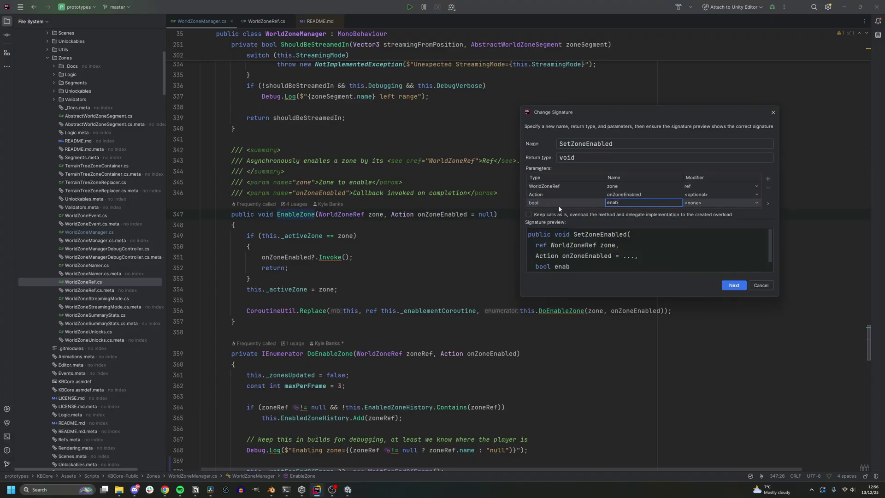
click(758, 203)
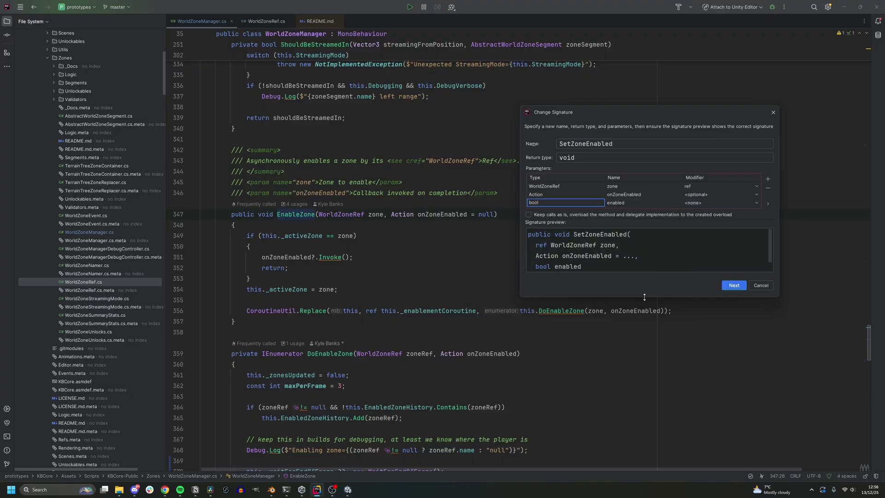
drag(647, 297, 647, 348)
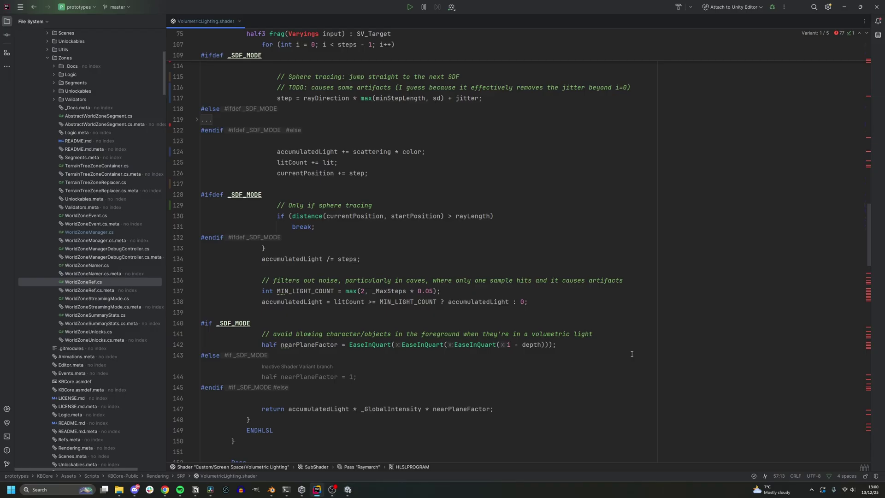
Commit the WorldZoneManager change with the message "cache WaitForEndOfFrame to avoid gcalloc"
scroll(631, 354, down, 15)
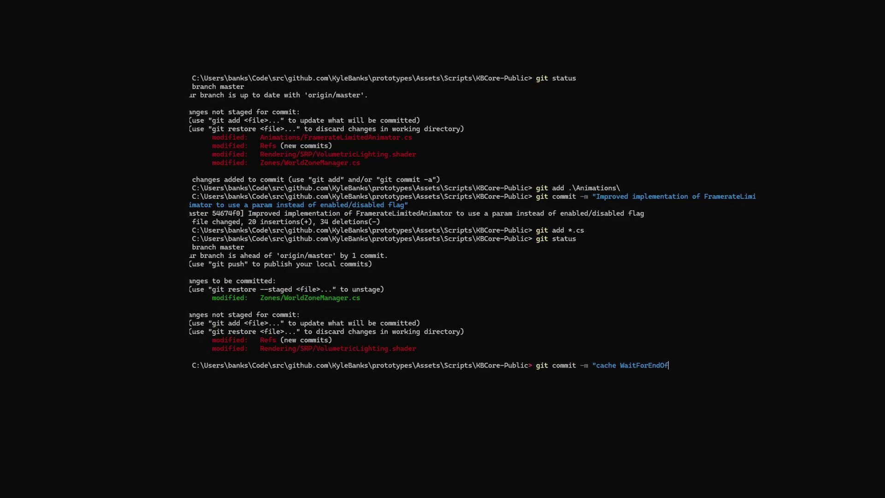
text(alloc")
key(Return)
Push the new commit on master to GitHub with git push
text(git push)
key(Return)
text(git)
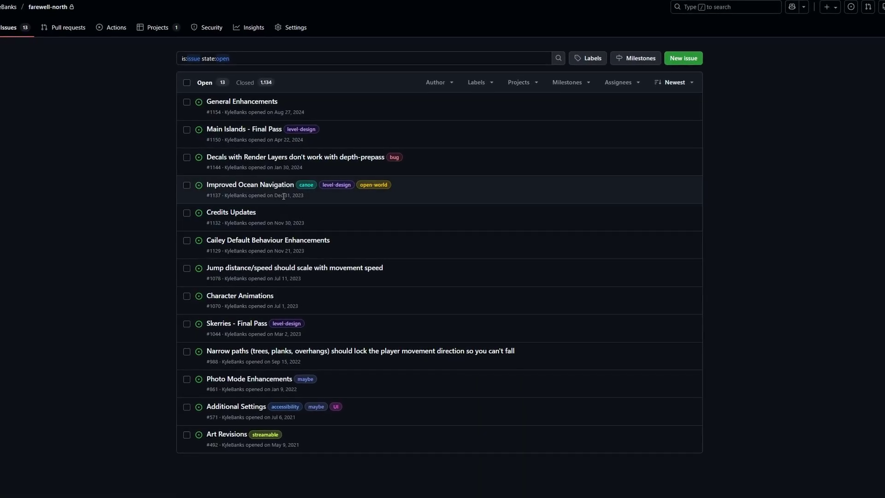
Open issue #1137 'Improved Ocean Navigation' and scroll through its checklists
click(272, 185)
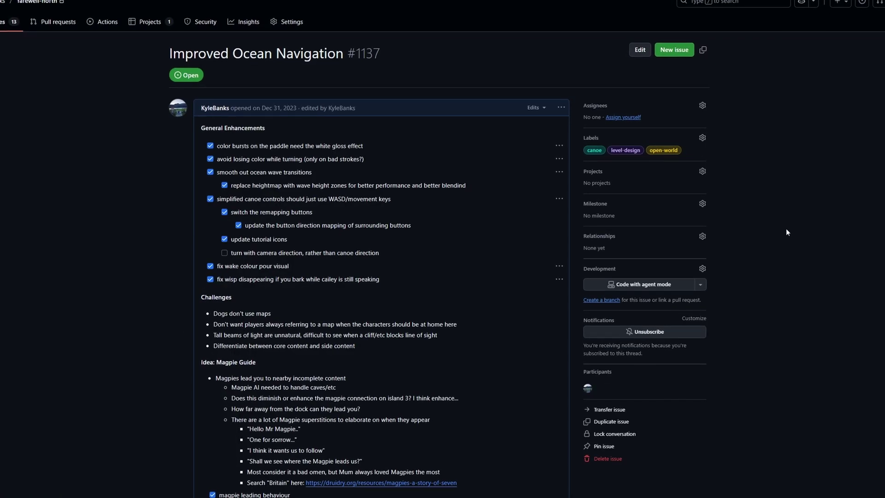
scroll(786, 228, down, 8)
scroll(793, 232, down, 5)
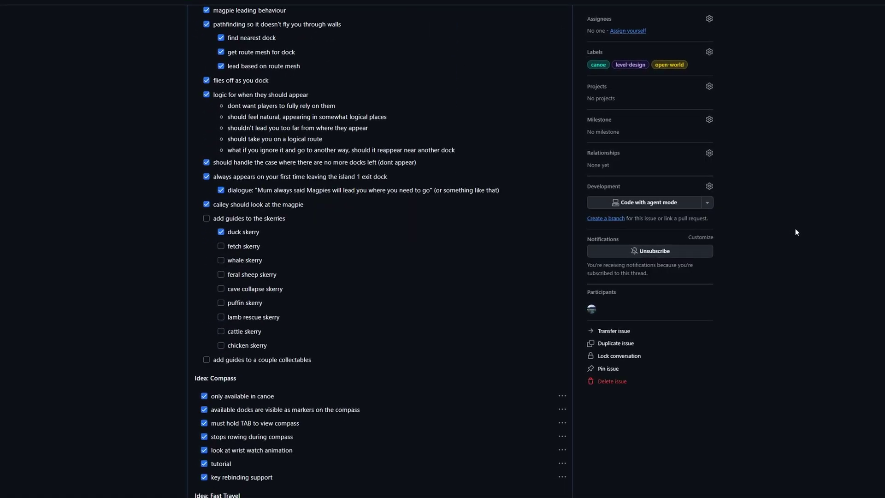
scroll(800, 229, down, 3)
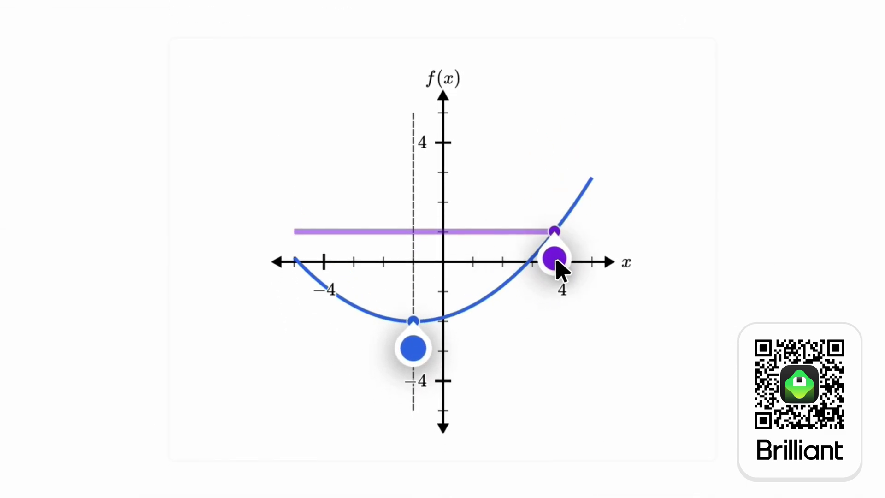
Shift the parabola's vertex right, check the answer, and continue to the explanation
drag(475, 348, 533, 350)
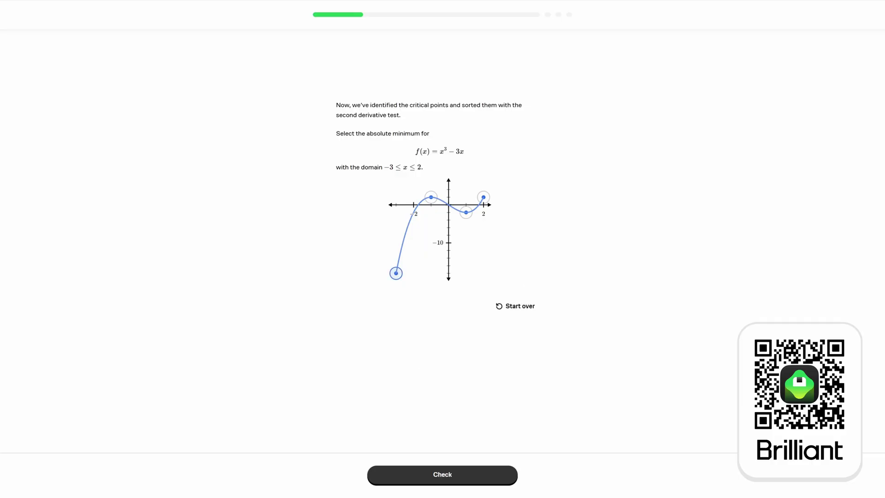
click(446, 473)
click(521, 479)
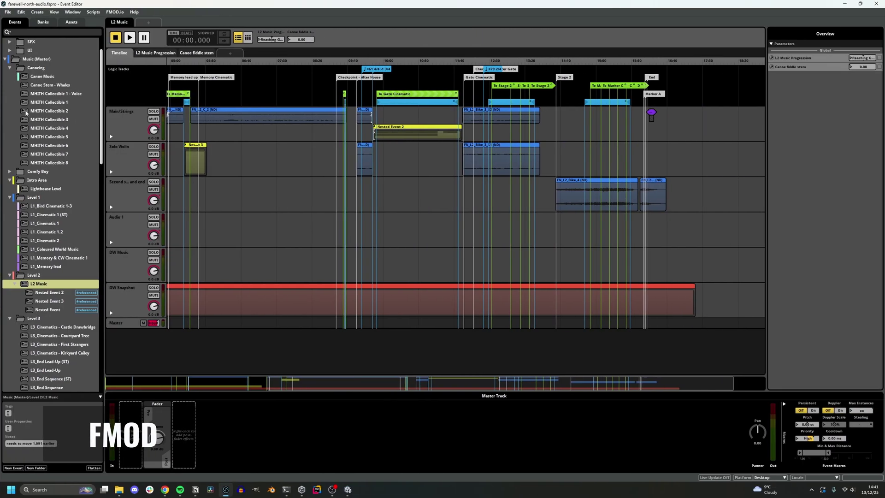
scroll(26, 112, down, 15)
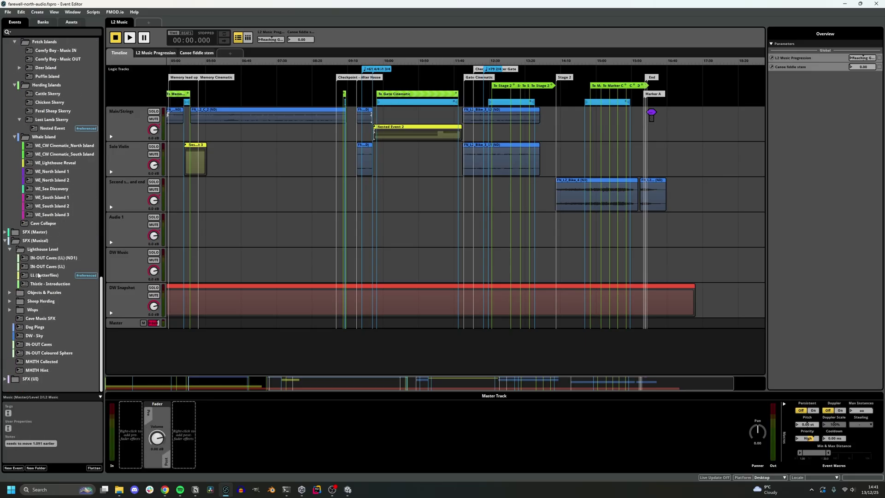
Open the music progression states list and edit the Canoe fiddle stem parameter
scroll(38, 275, up, 14)
scroll(38, 276, up, 10)
click(261, 40)
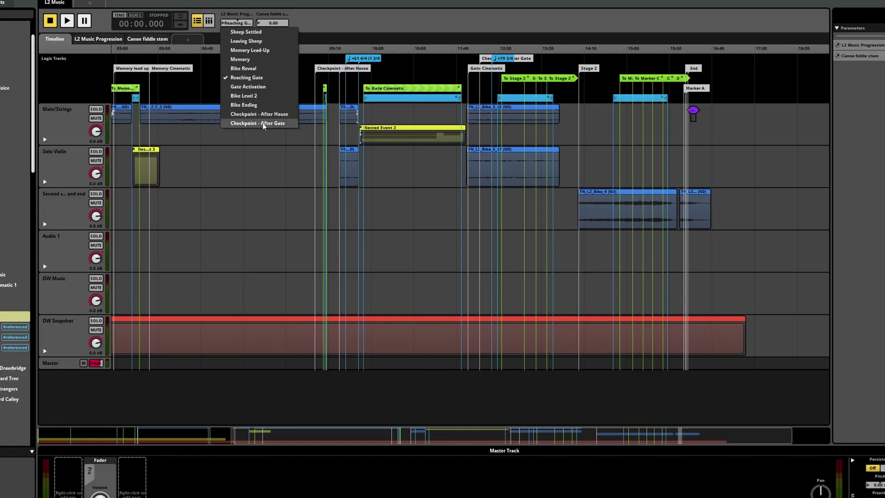
right_click(279, 14)
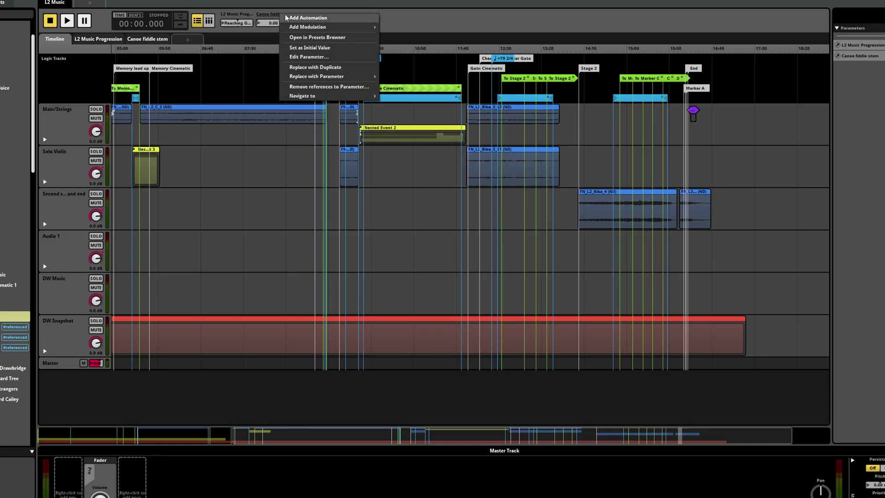
click(309, 57)
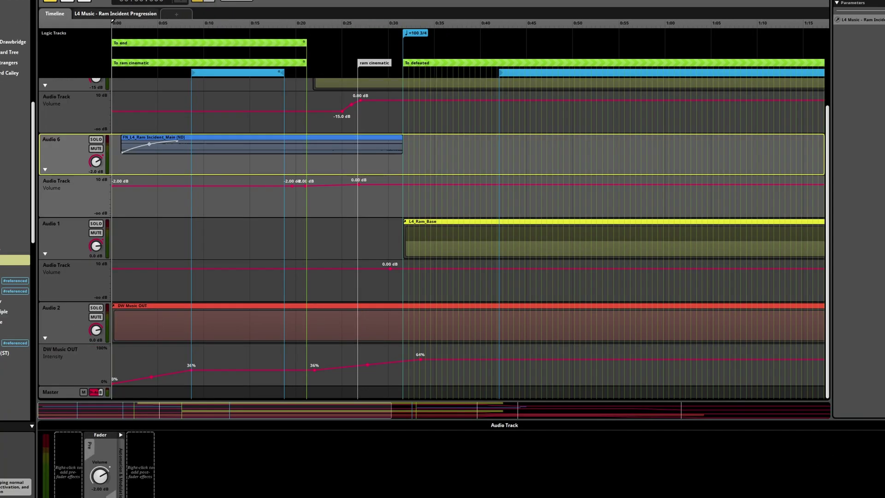
Scroll across the L4 Music - Ram Incident Progression timeline's volume and intensity automation
scroll(468, 221, right, 10)
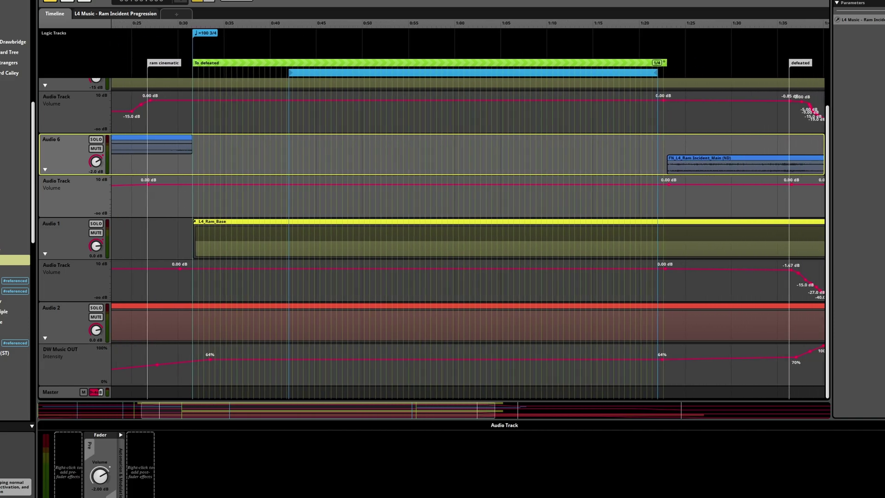
scroll(523, 330, right, 10)
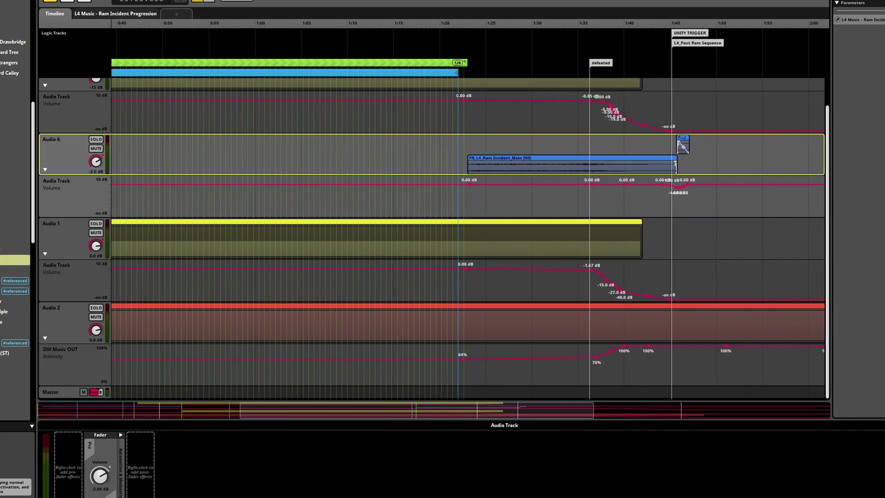
scroll(523, 329, right, 3)
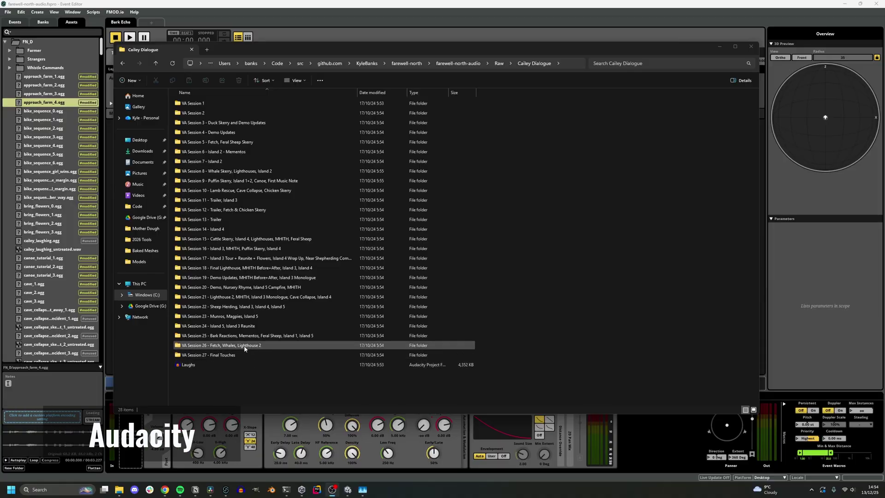
Open the VA Session 26 Island 2 project and slide the first island_2_entrance_4 clip left
double_click(244, 345)
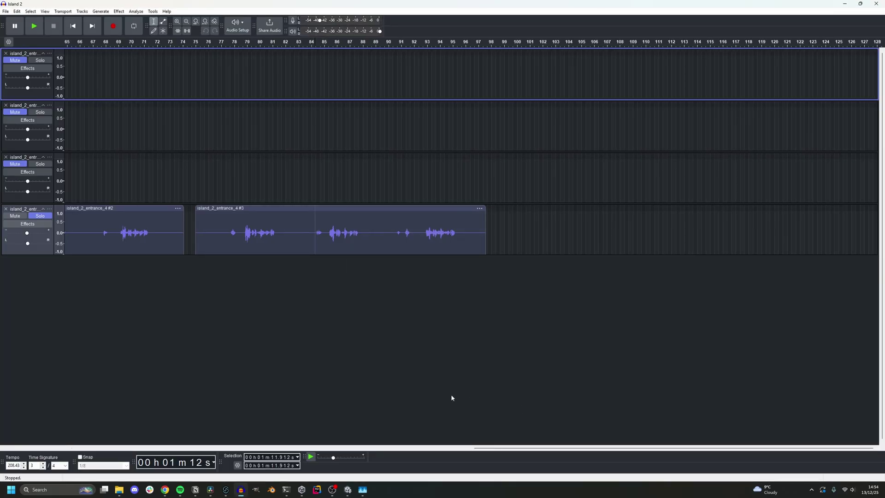
drag(736, 448, 269, 459)
ctrl+scroll(265, 262, down, 1)
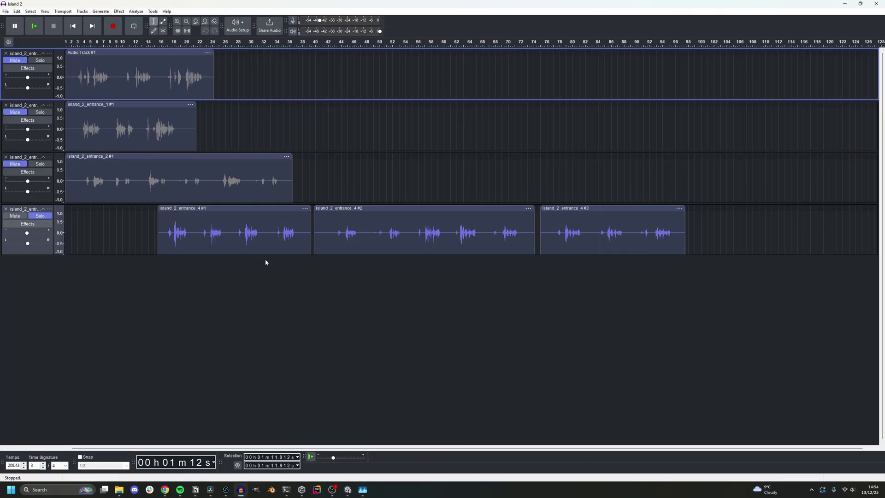
drag(196, 226, 192, 224)
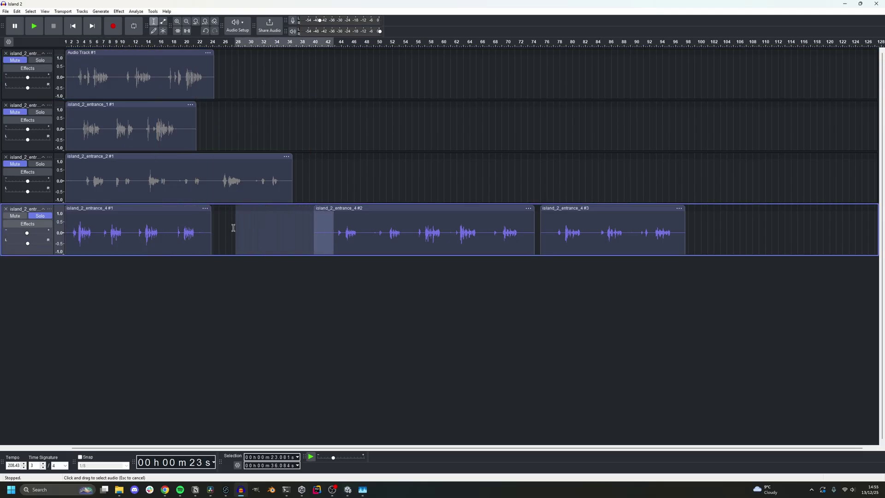
drag(332, 226, 234, 228)
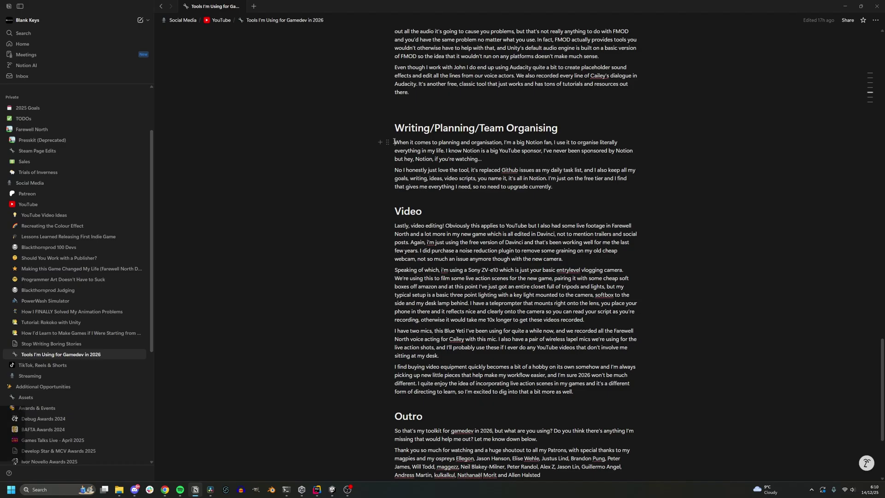
Highlight the planning paragraph's opening, then scroll down through the Programmer Art and Art Inspiration pages
drag(395, 143, 428, 142)
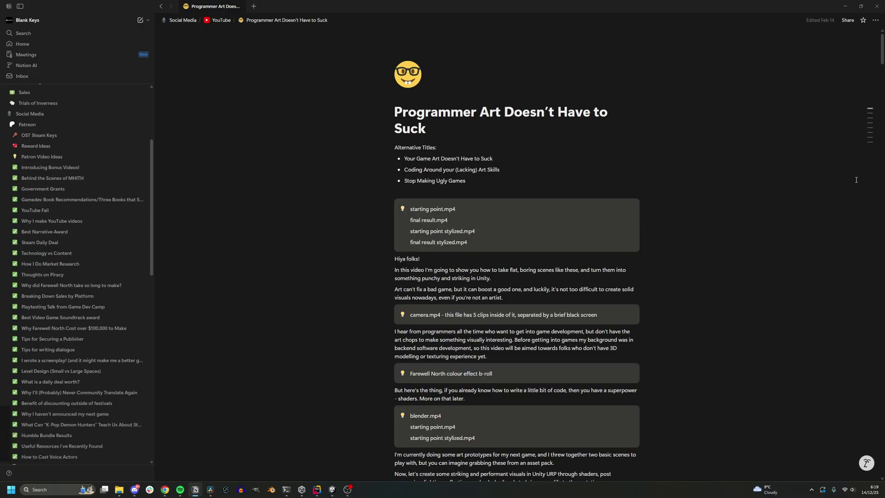
scroll(856, 180, down, 5)
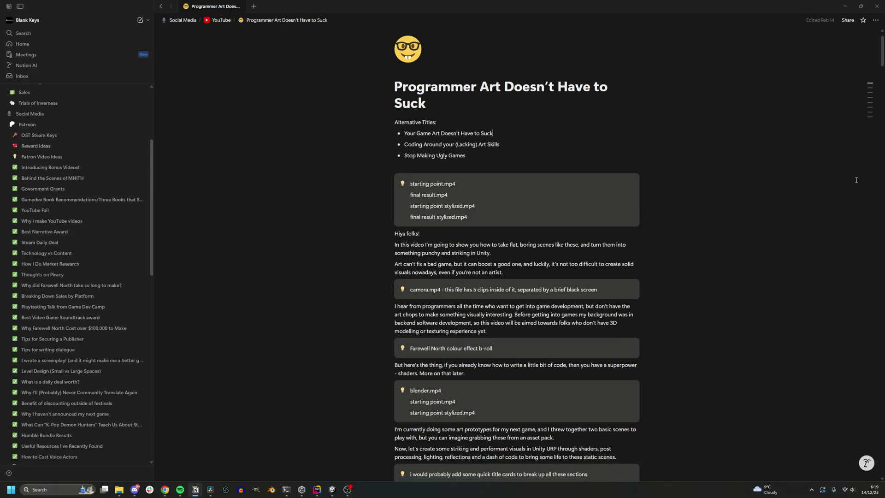
scroll(856, 179, down, 8)
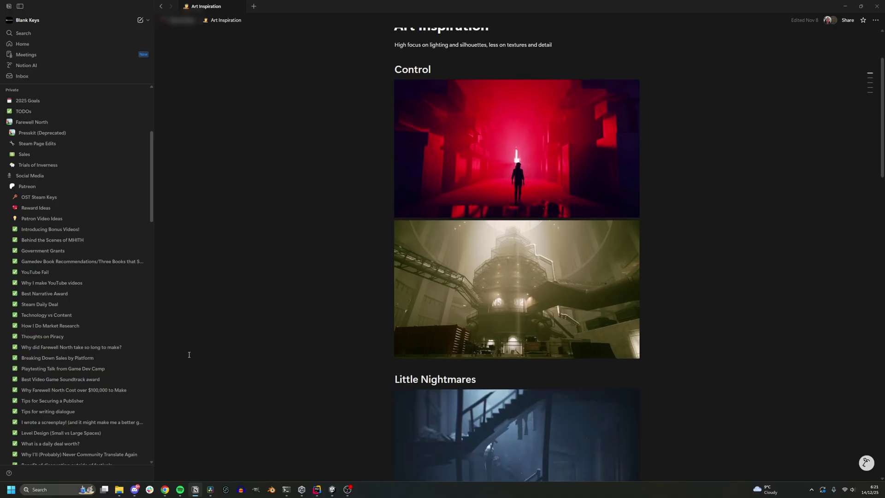
scroll(189, 355, down, 11)
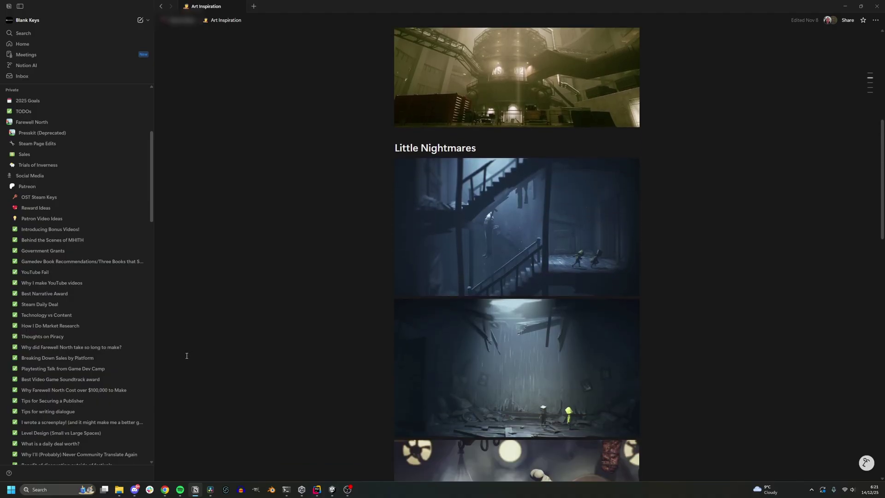
scroll(185, 358, down, 12)
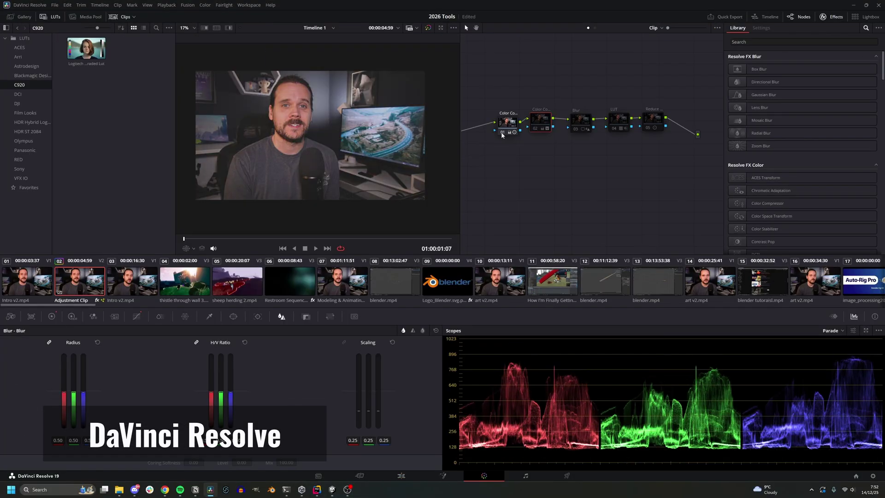
Re-enable LUT node 04 and Reduce node 05 with Ctrl+D
key(ctrl+d)
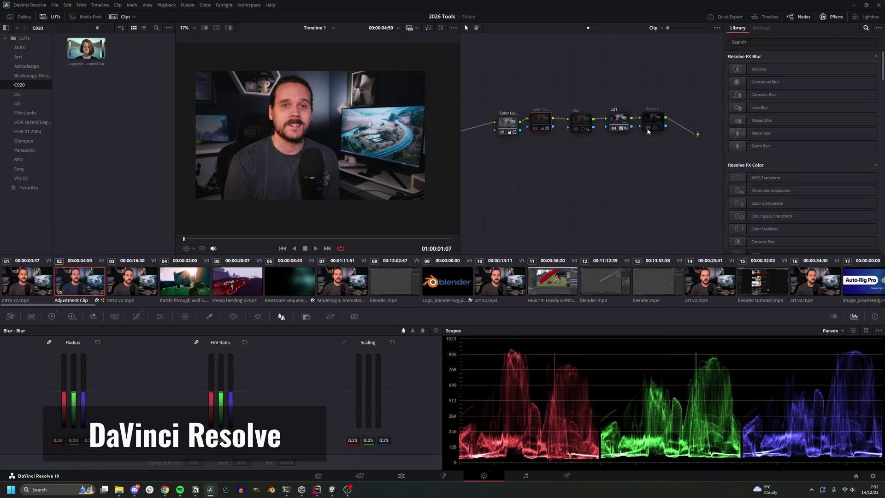